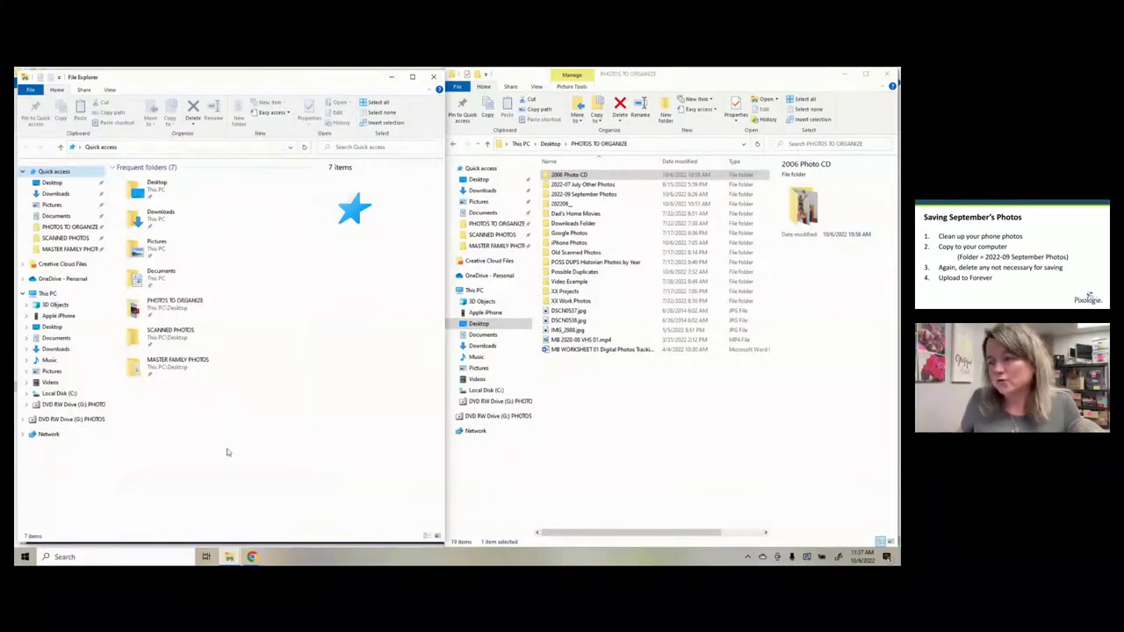
- Open the DCIM folder in the Apple iPhone's internal storage and select the 202209__ folder
left_click_drag(444, 139, 446, 139)
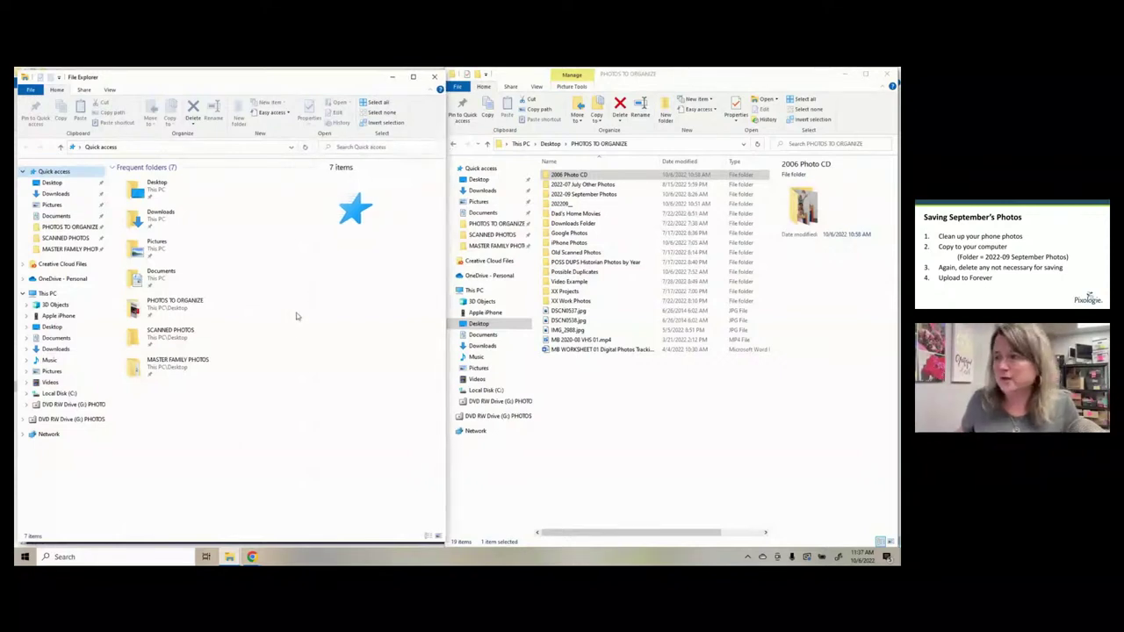
left_click(56, 318)
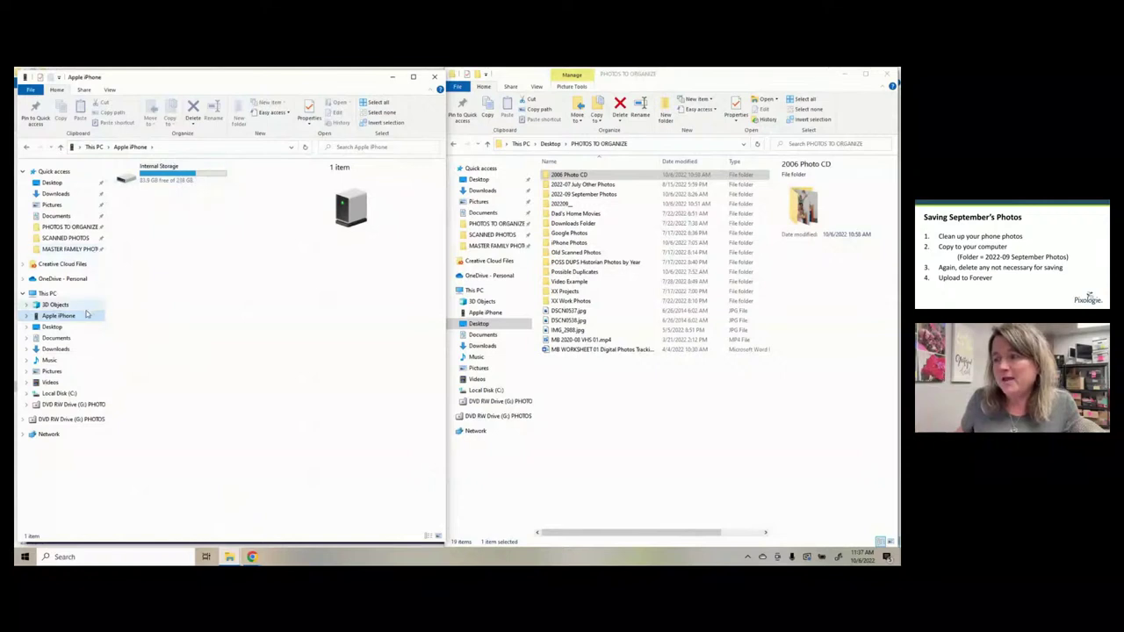
double_click(177, 179)
double_click(150, 171)
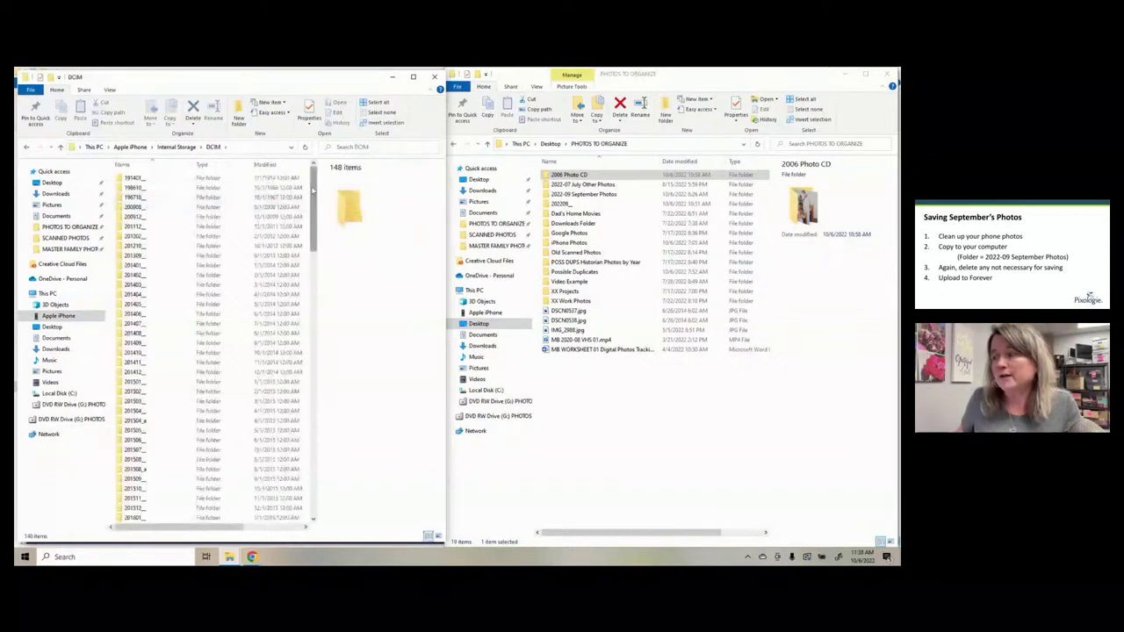
left_click_drag(313, 189, 164, 502)
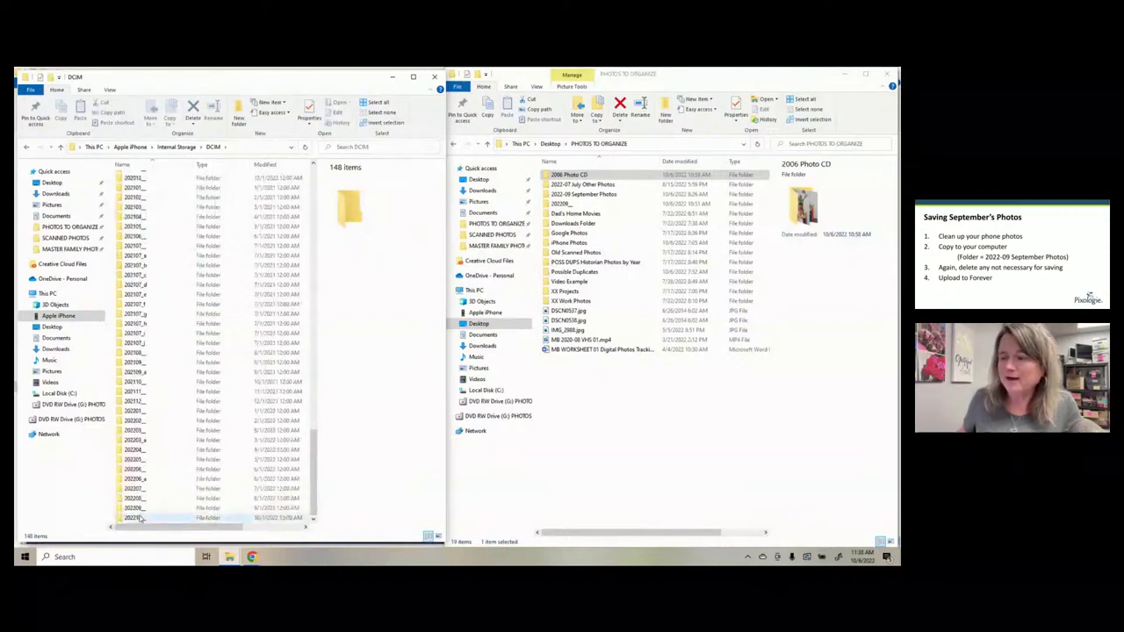
left_click(138, 512)
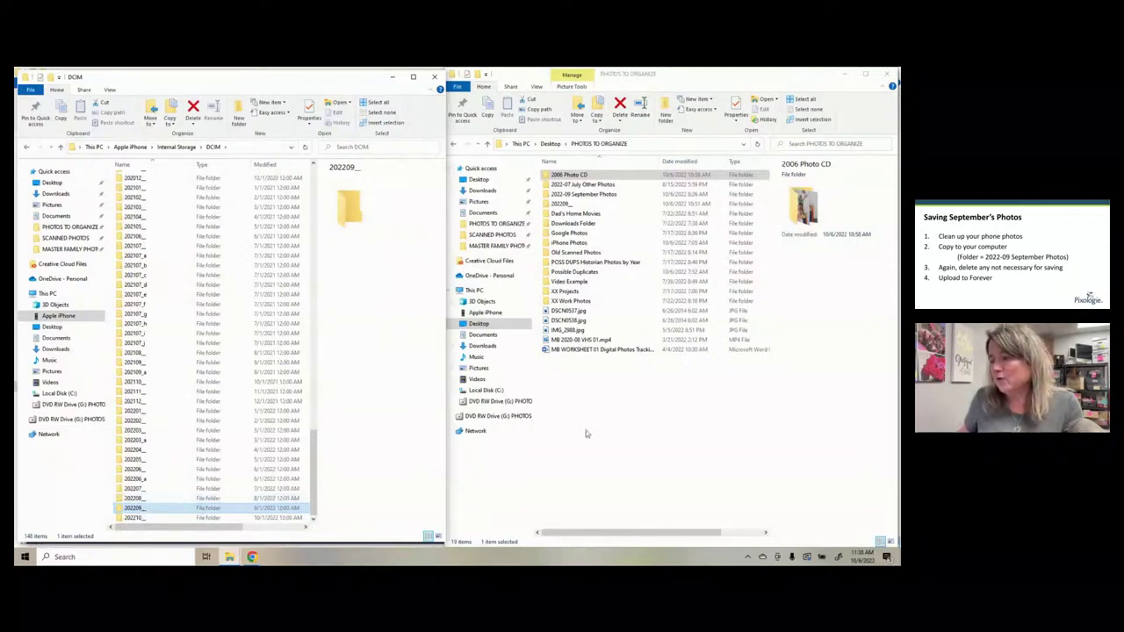
- Try to copy the iPhone's 202209__ folder into the PHOTOS TO ORGANIZE folder
left_click(680, 78)
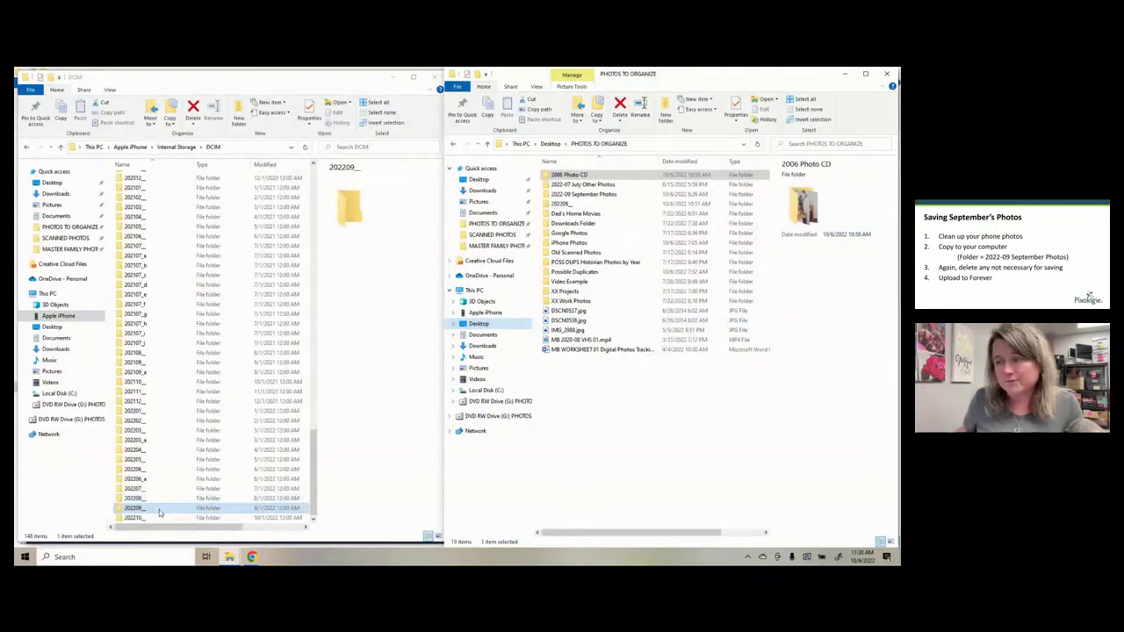
left_click_drag(160, 513, 565, 469)
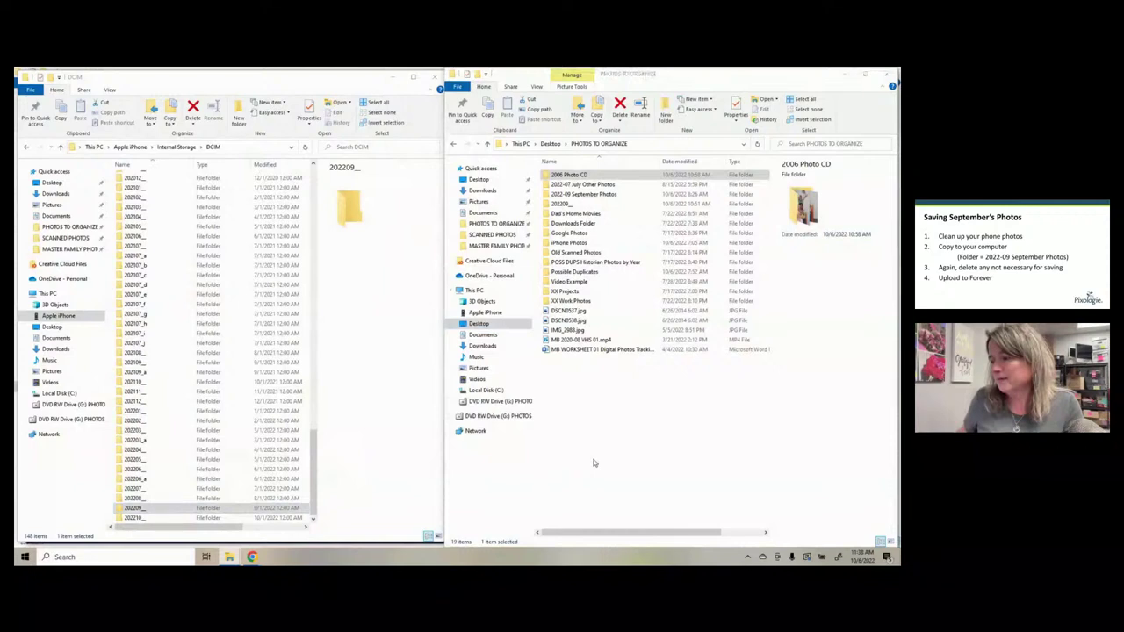
left_click_drag(211, 511, 636, 462)
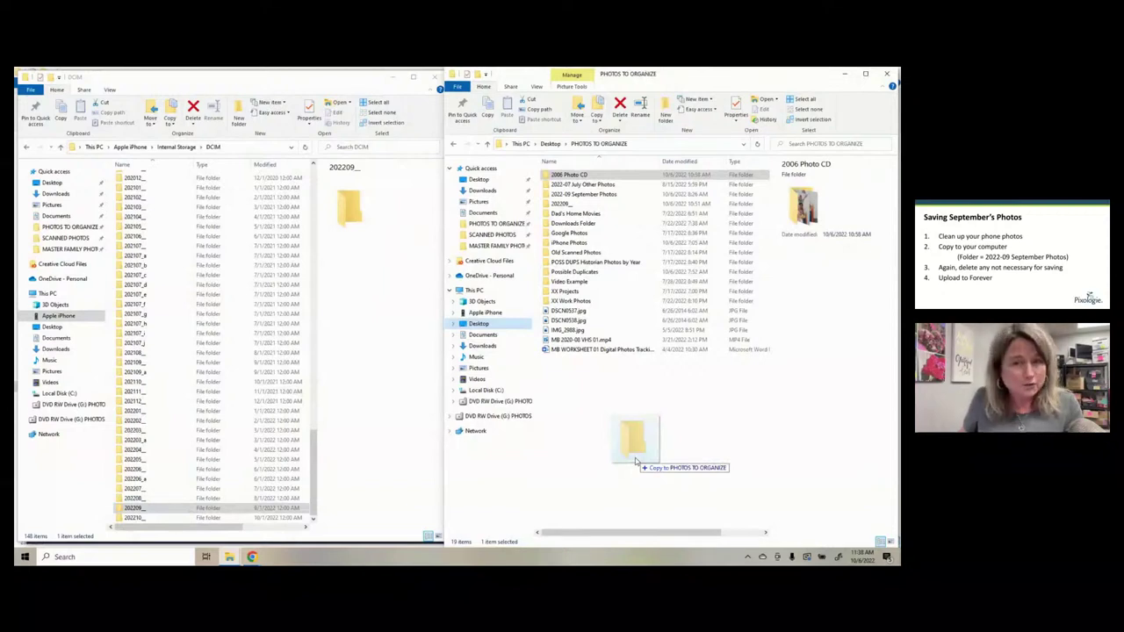
left_click_drag(636, 462, 247, 511)
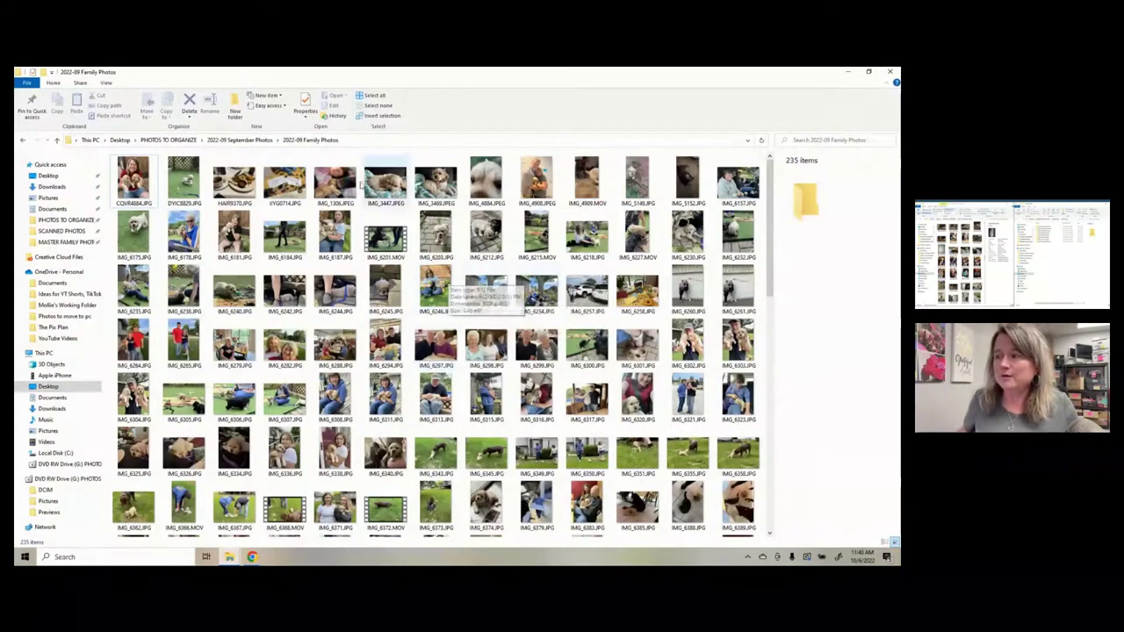
- Look through the 2022-09 Work Photos and 2022-09 Family Photos folders inside 2022-09 September Photos
left_click(234, 141)
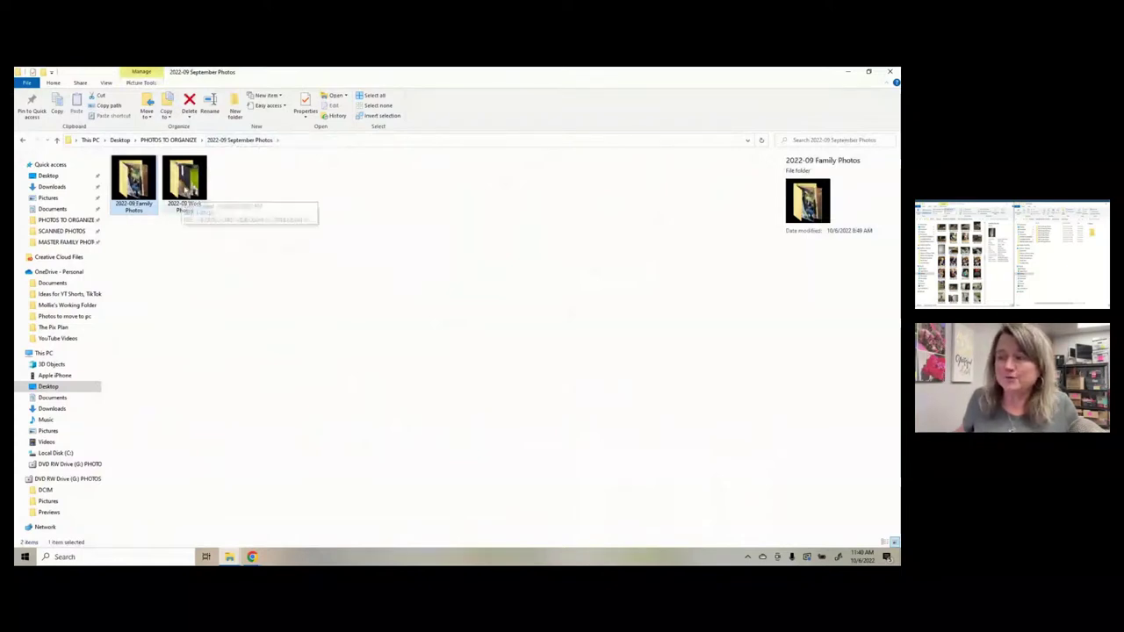
double_click(187, 186)
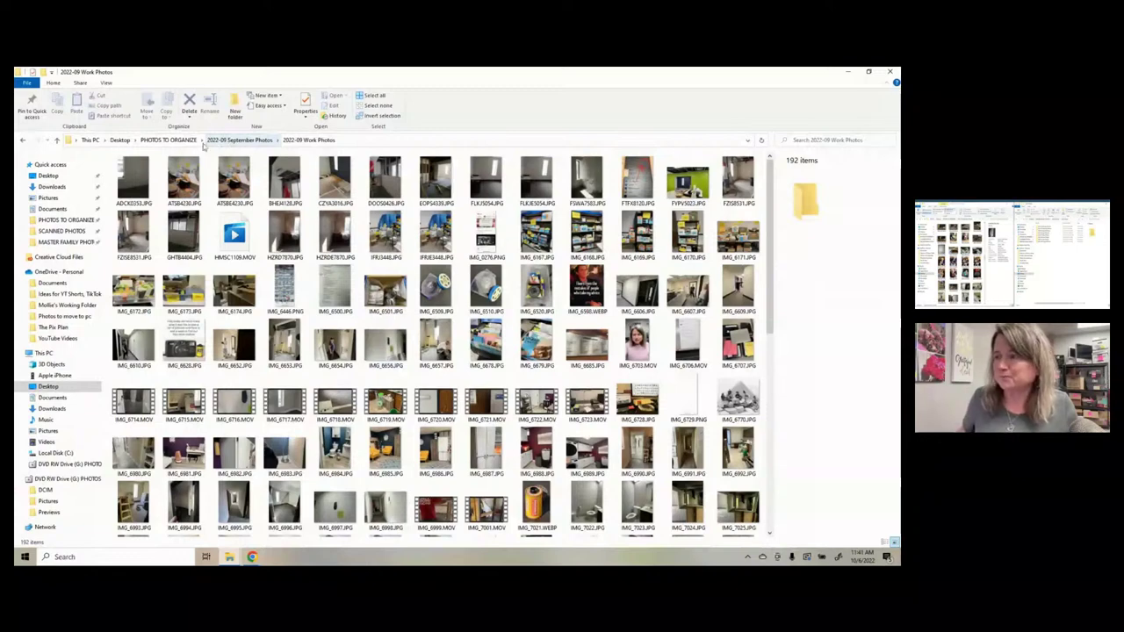
left_click(232, 142)
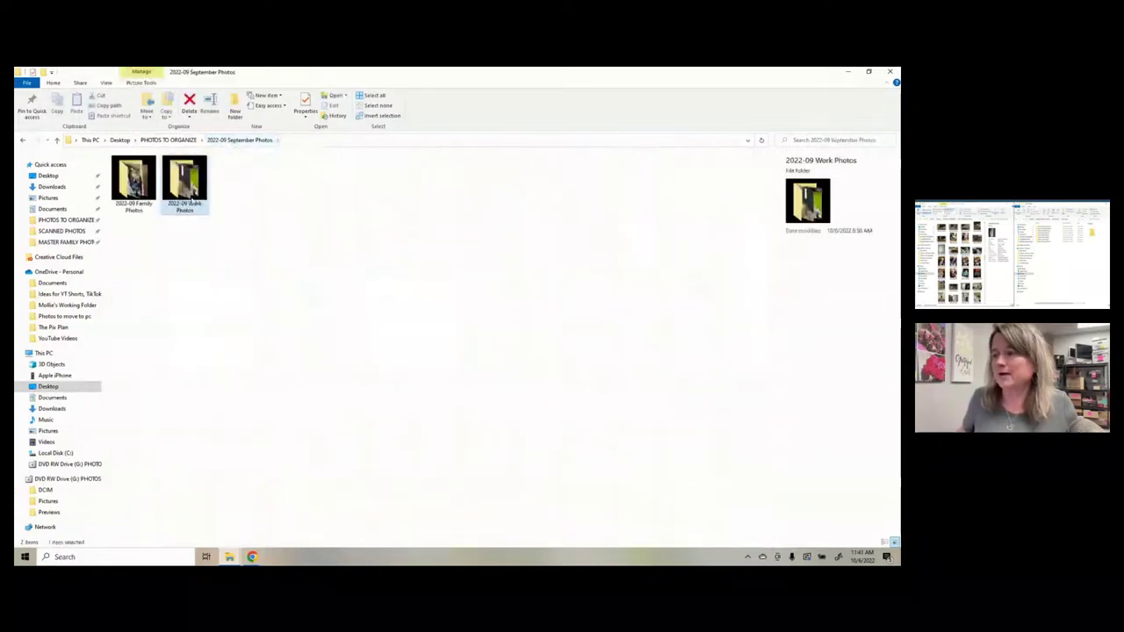
double_click(124, 196)
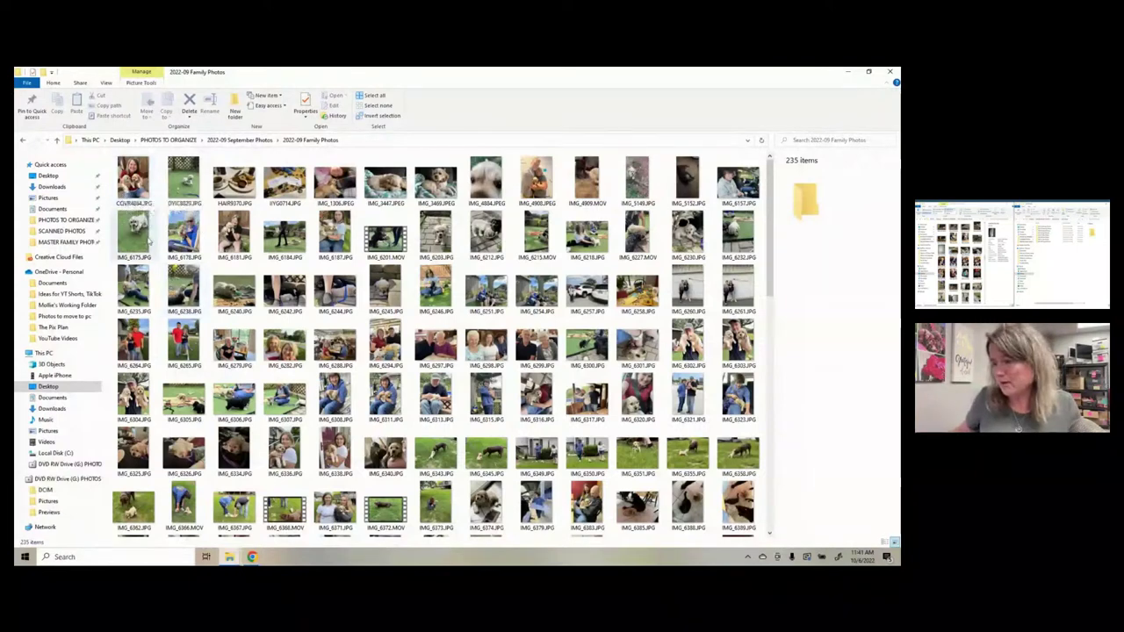
- Switch to the Forever website in Chrome, review the 2022-09 September Photos album, and return to its parent 2022 Photos album
mouse_move(253, 559)
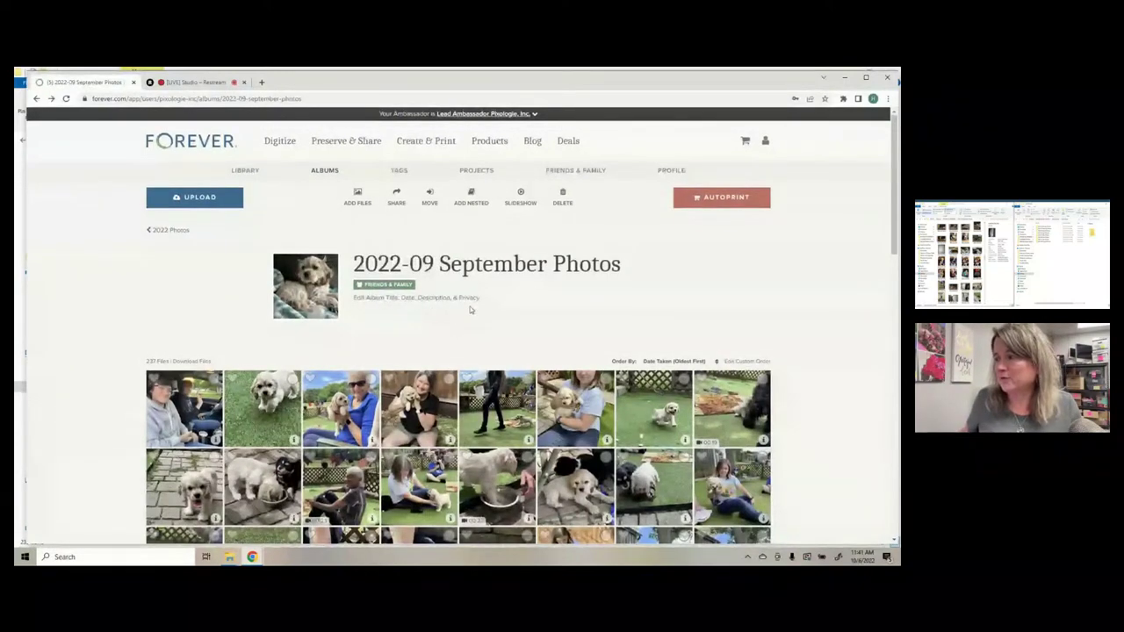
scroll(470, 310, "down", 1)
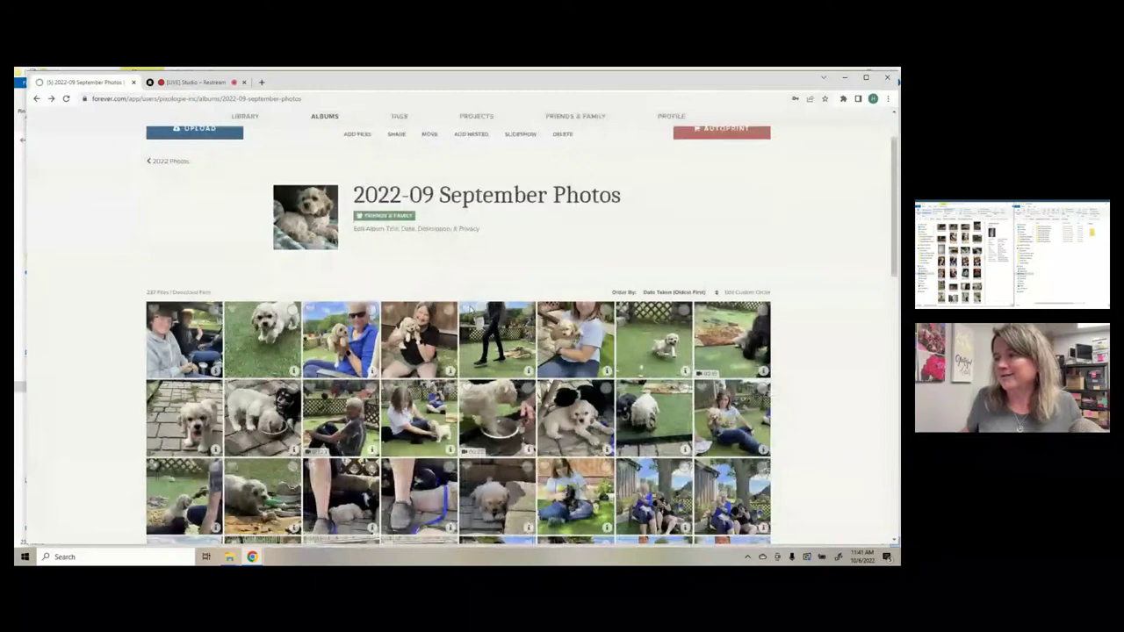
scroll(470, 313, "down", 2)
scroll(470, 313, "down", 3)
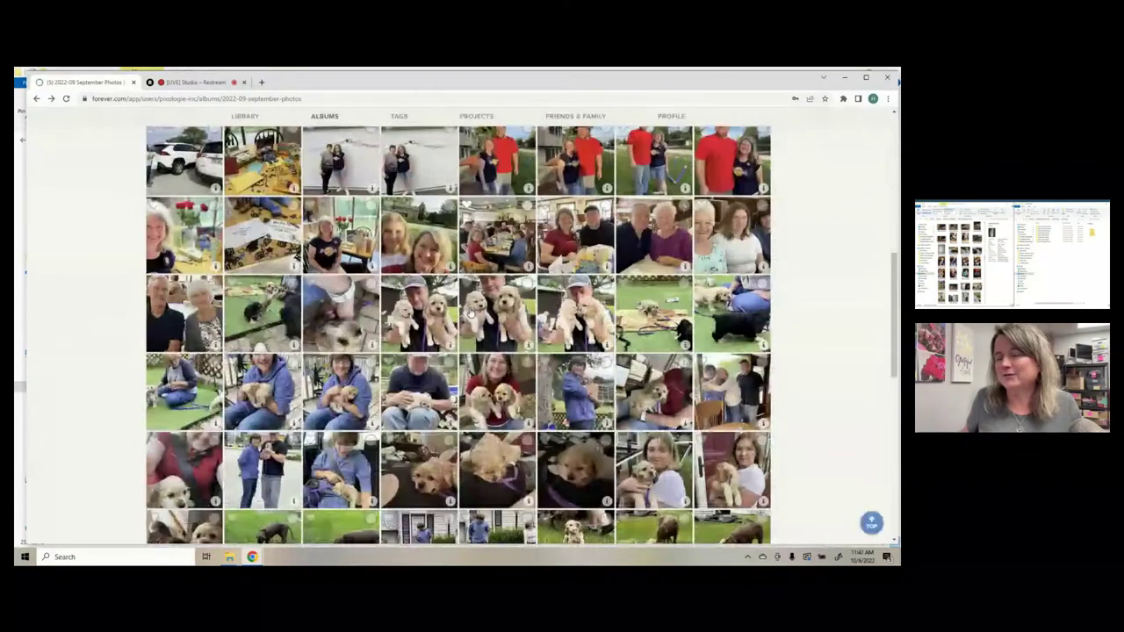
scroll(470, 313, "up", 2)
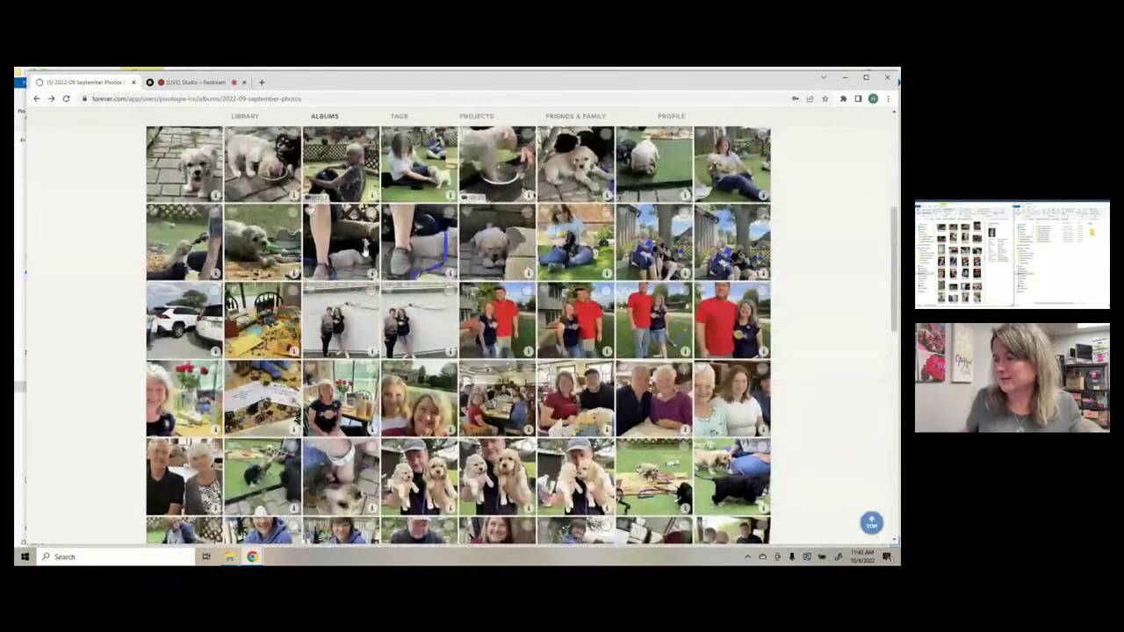
scroll(365, 251, "down", 1)
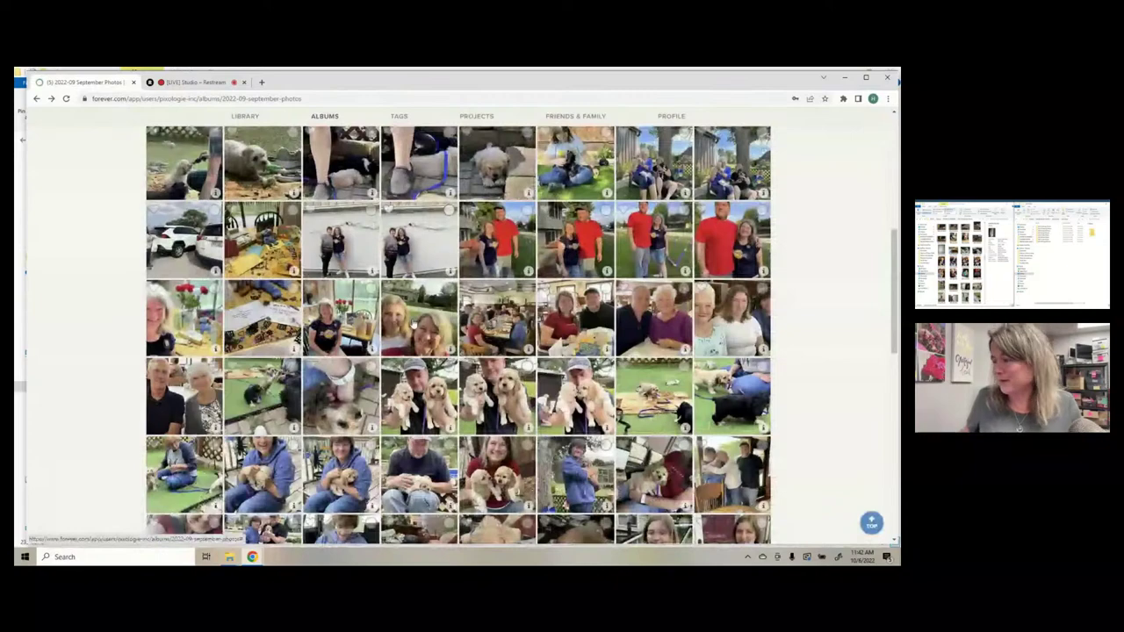
scroll(413, 324, "down", 4)
scroll(413, 324, "down", 3)
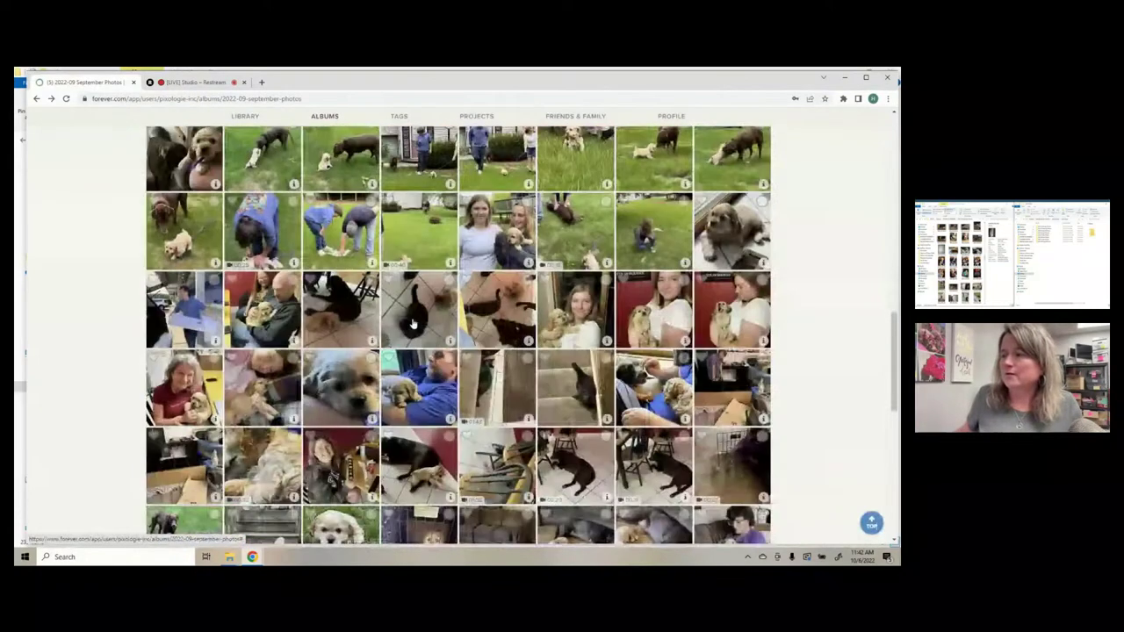
scroll(413, 324, "down", 1)
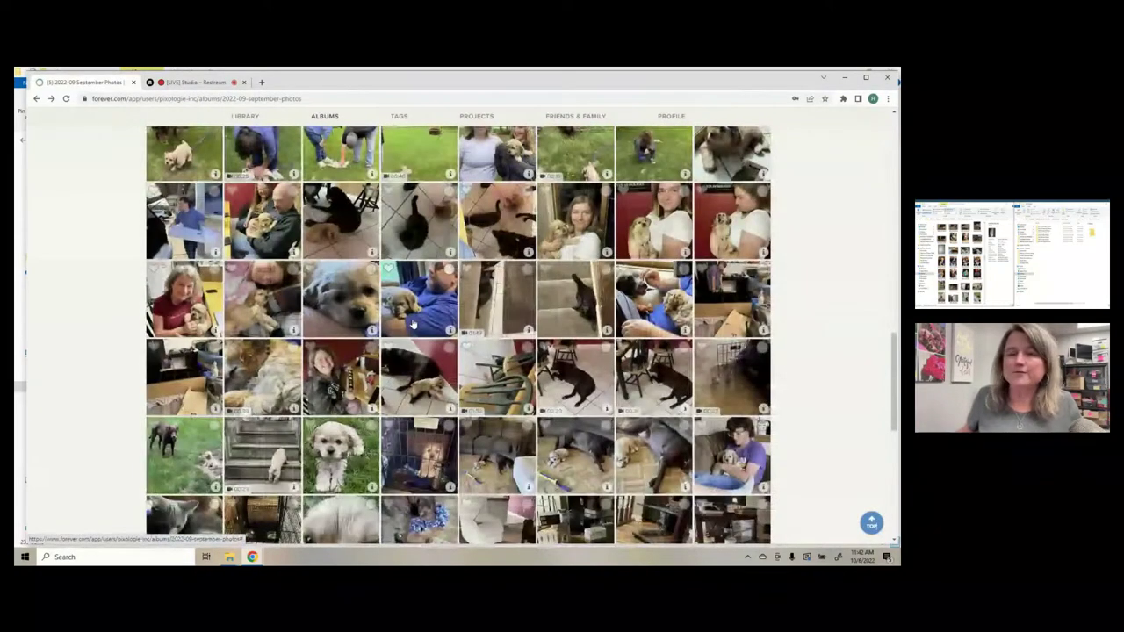
scroll(413, 324, "up", 10)
scroll(412, 324, "up", 4)
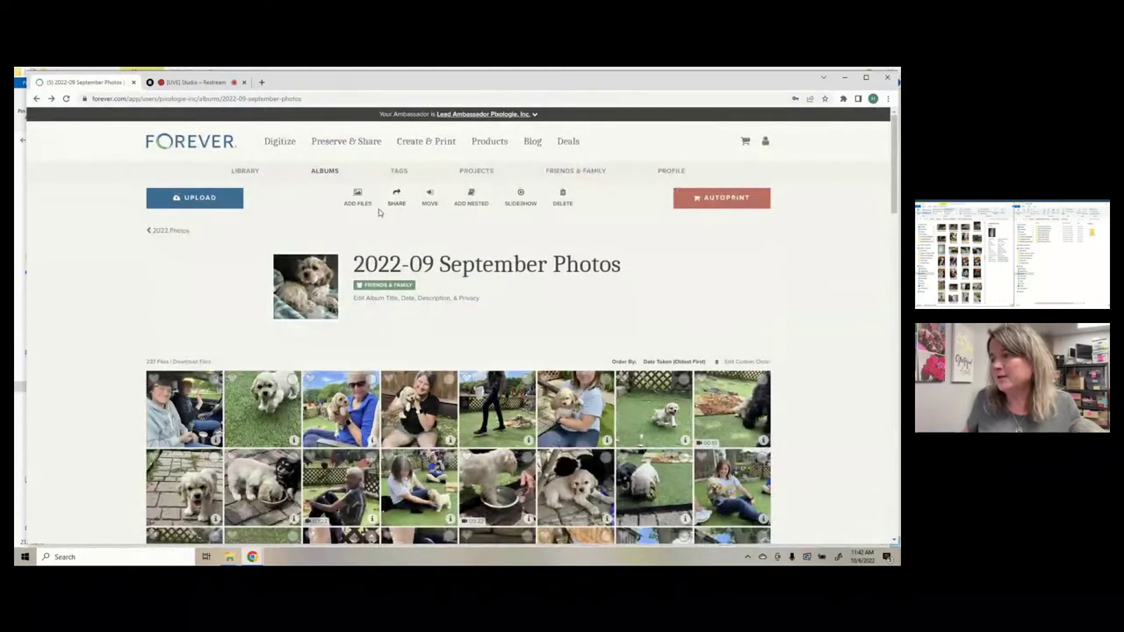
left_click(169, 231)
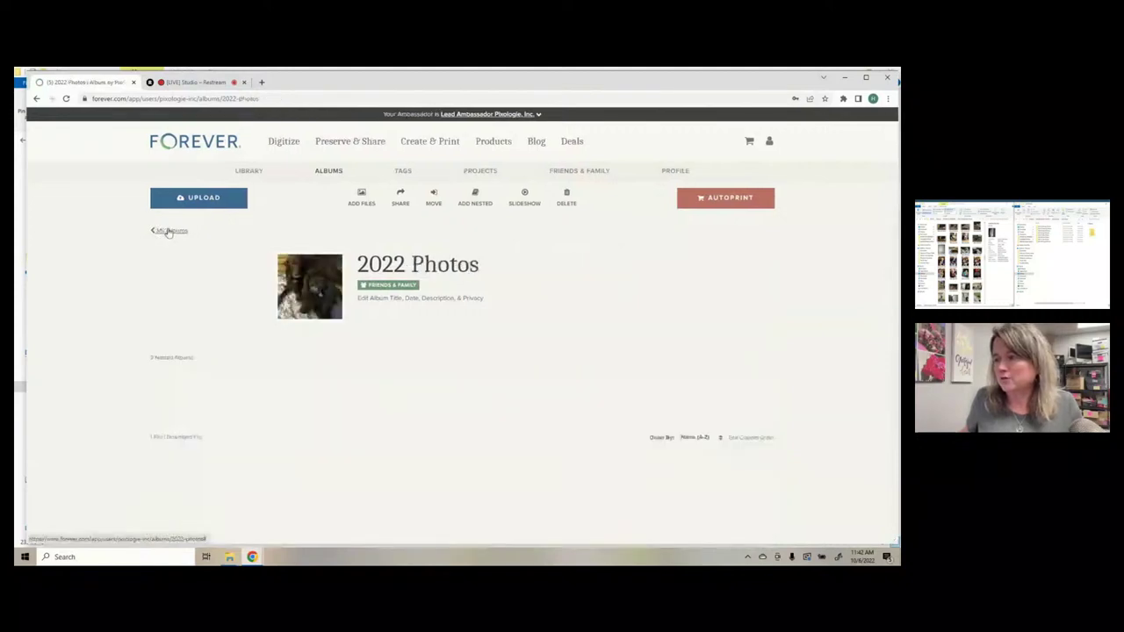
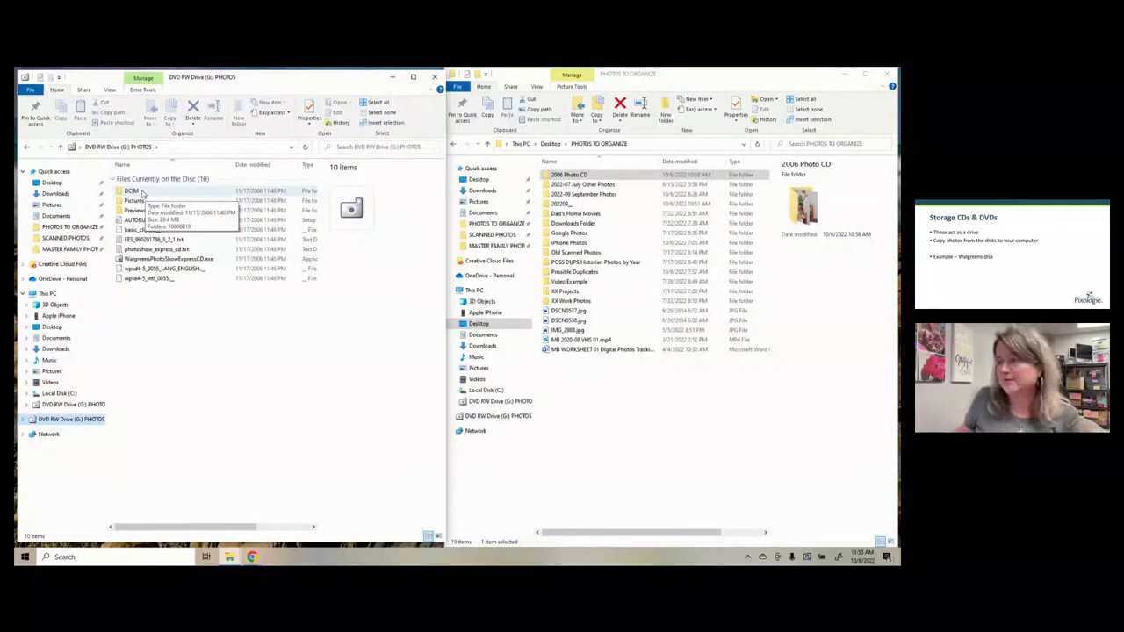
- Open the 10006B18 folder within the photo disc's DCIM folder and narrow its columns to reveal the file sizes
double_click(142, 192)
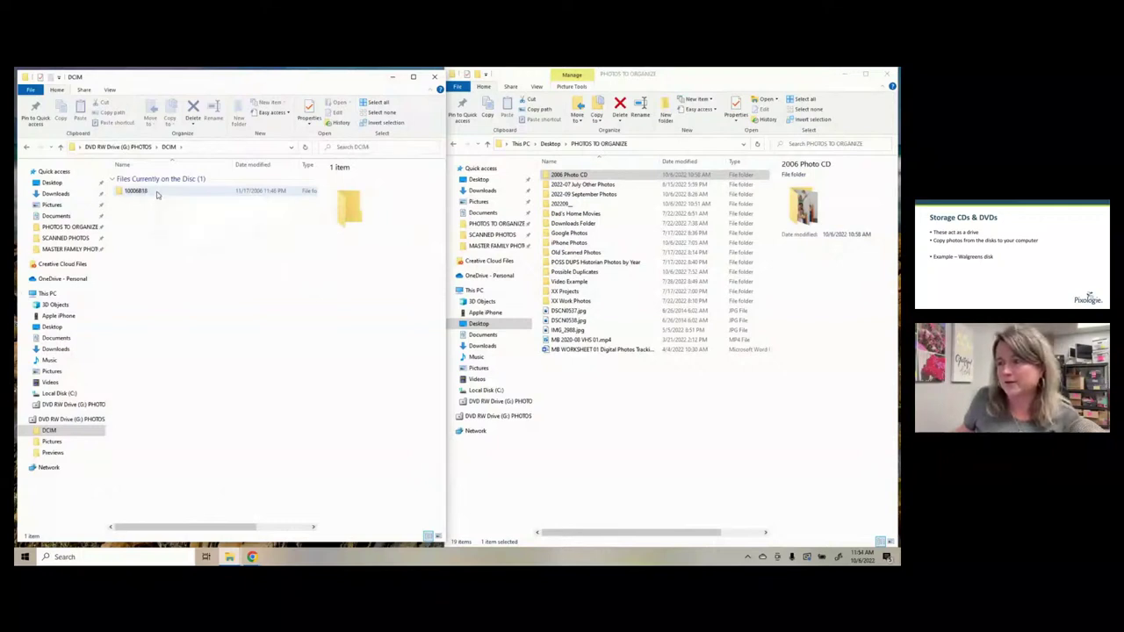
left_click(158, 195)
double_click(156, 193)
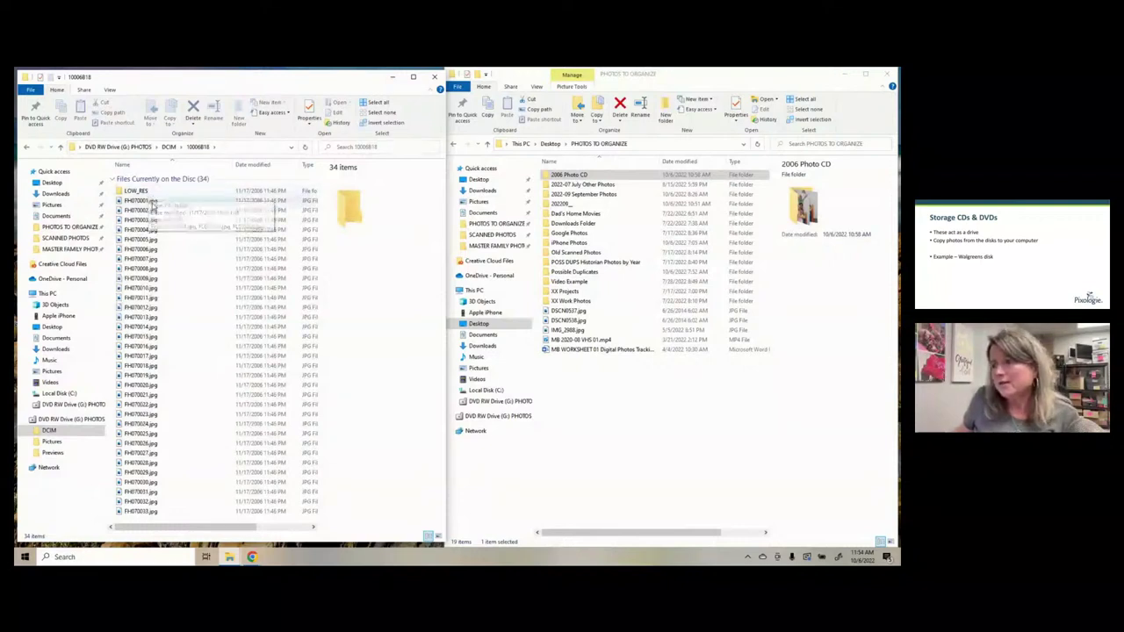
left_click_drag(234, 163, 182, 167)
left_click_drag(303, 166, 287, 167)
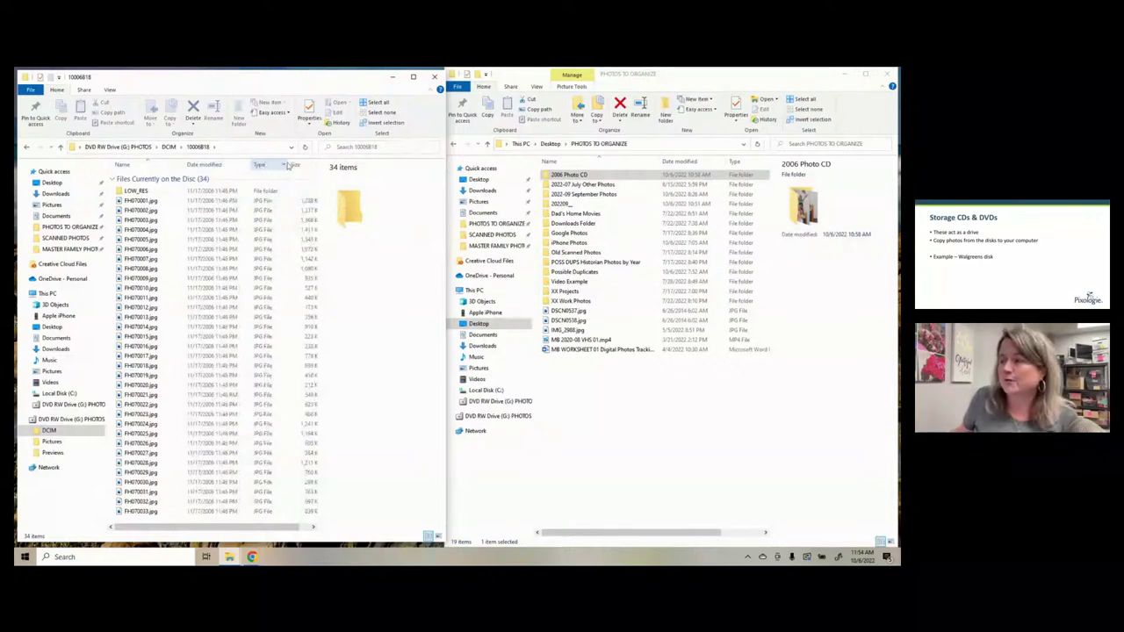
- Compare the file details of FH070001.jpg with its low-resolution version FL070001.jpg in the LOW_RES folder
left_click(224, 203)
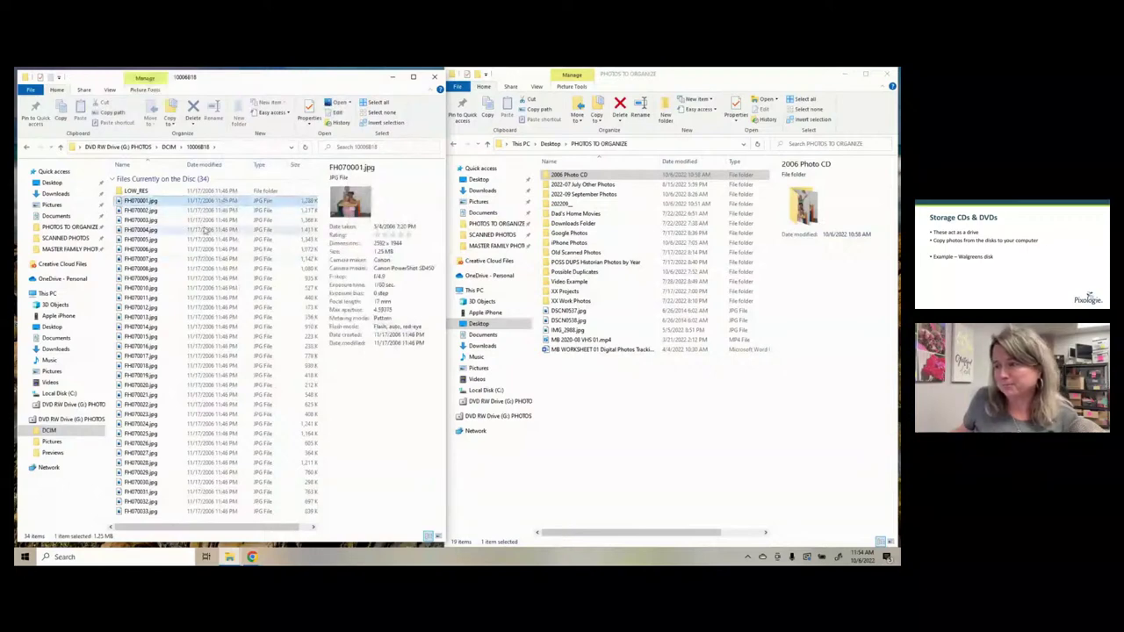
left_click(149, 192)
double_click(149, 192)
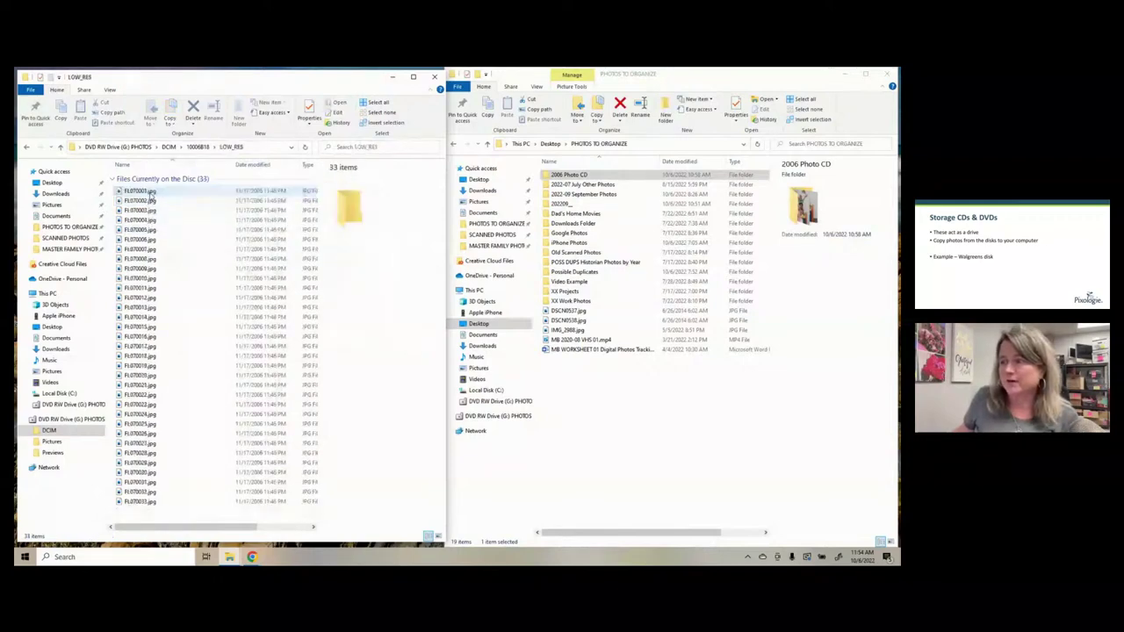
left_click(151, 195)
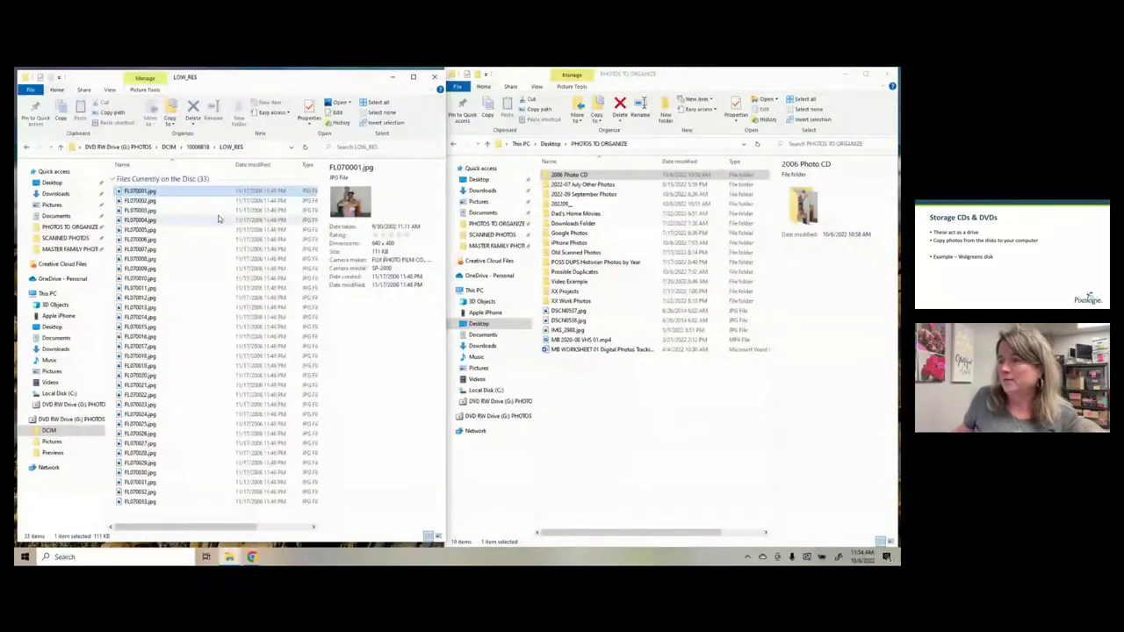
left_click(27, 146)
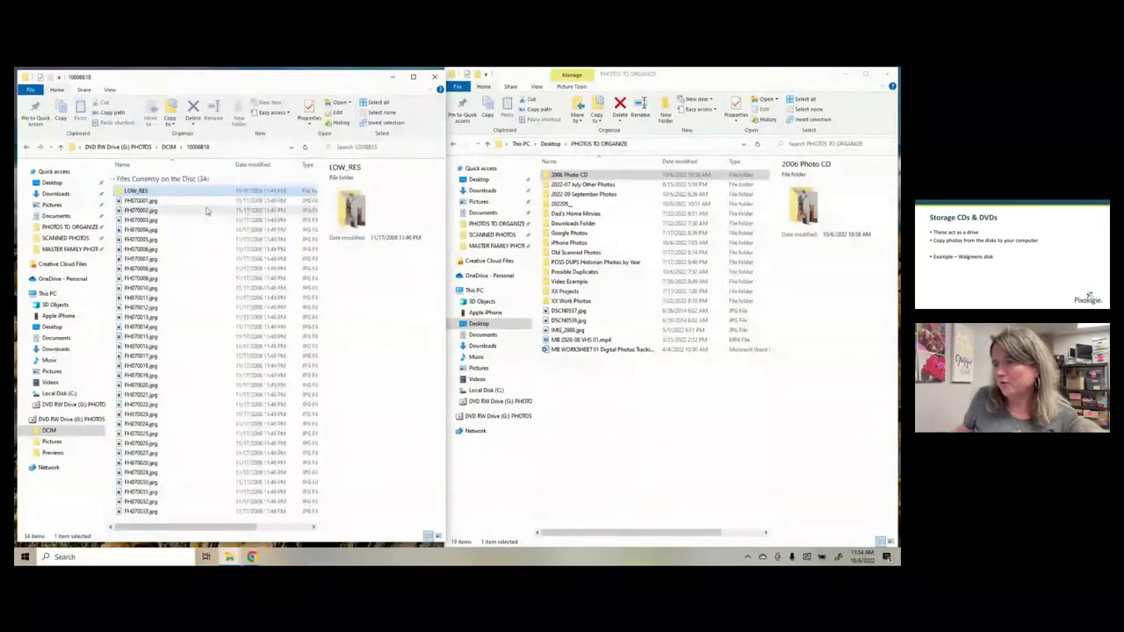
left_click(174, 203)
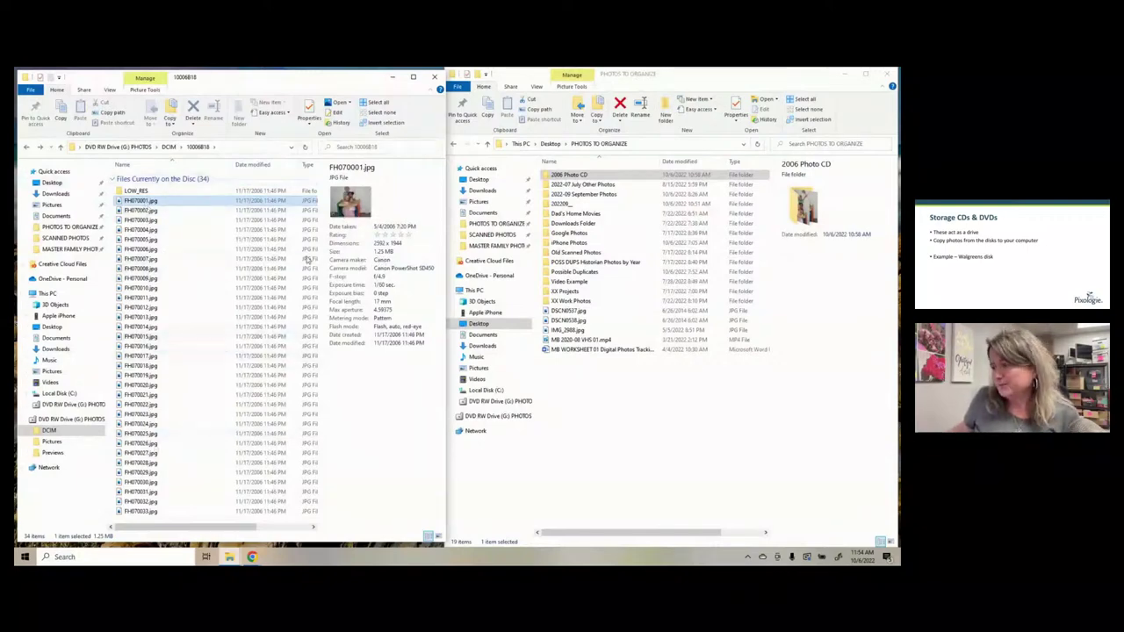
- Inspect the file details of FH070001.jpg and FH070012.jpg on the disc, and narrow the Name column
left_click(640, 85)
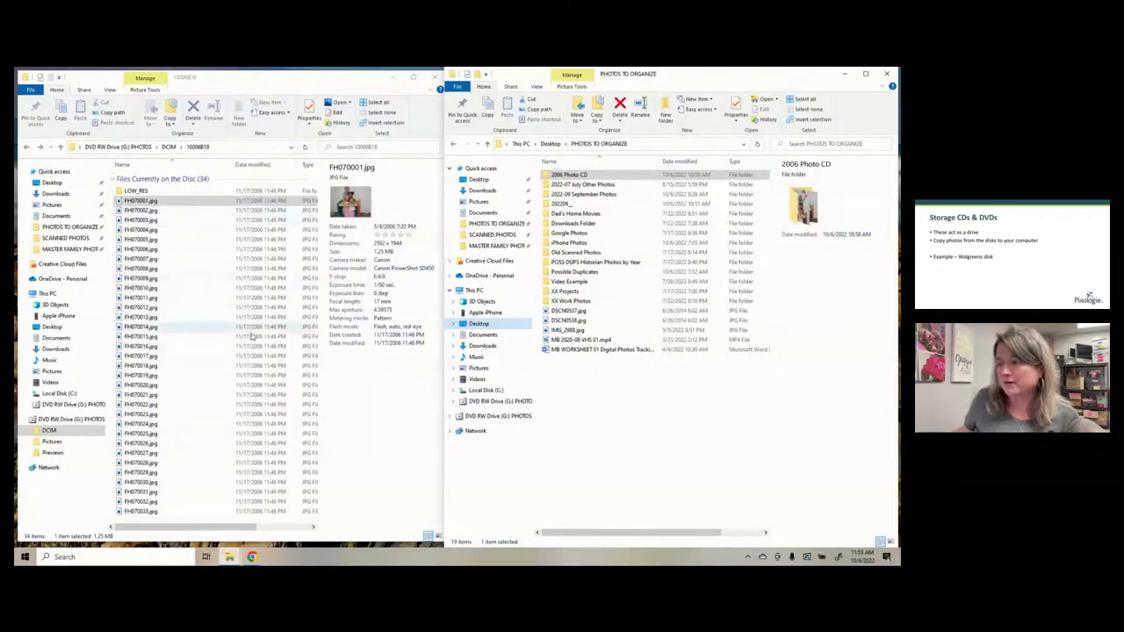
left_click(166, 203)
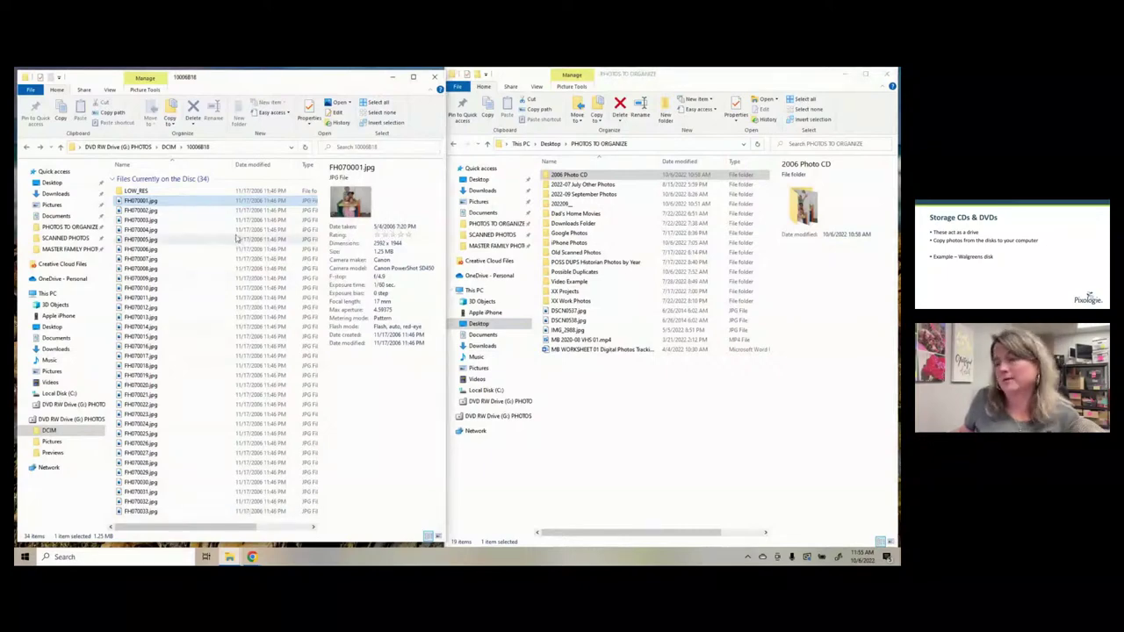
left_click(241, 309)
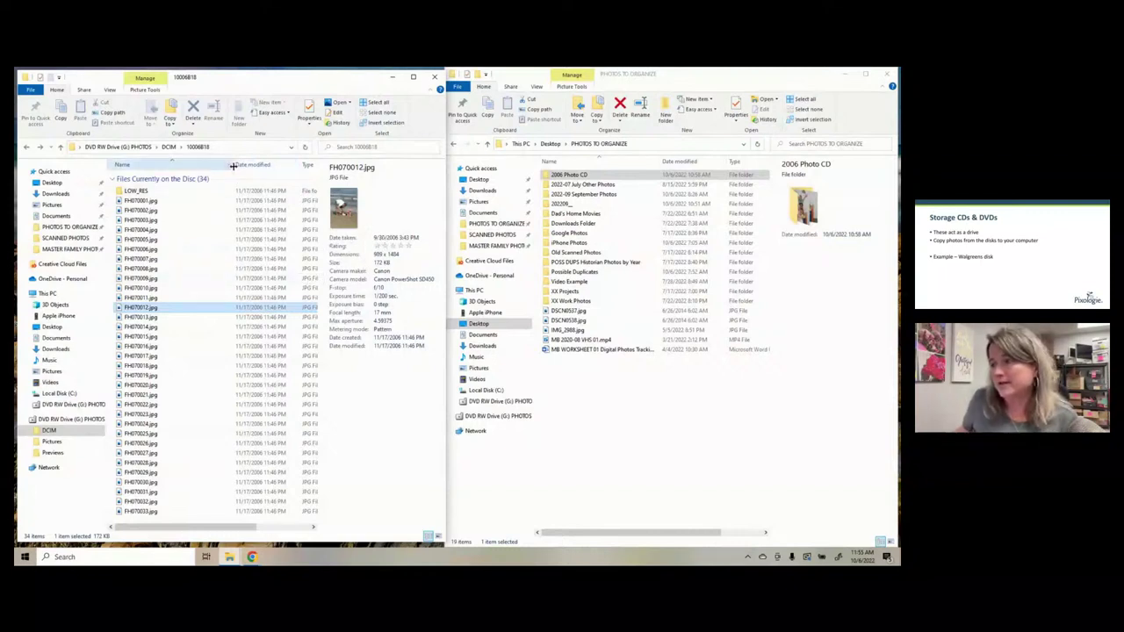
left_click_drag(233, 166, 187, 178)
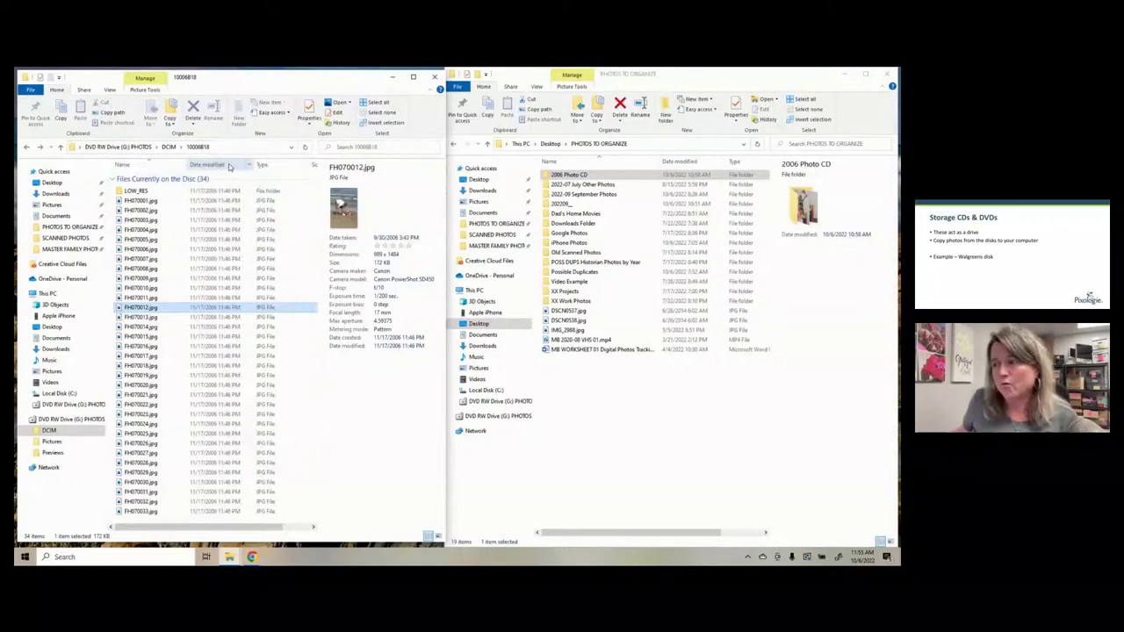
- Replace the Date modified column with Date taken in the 10006B18 folder view and fit the Size column to its contents
right_click(231, 167)
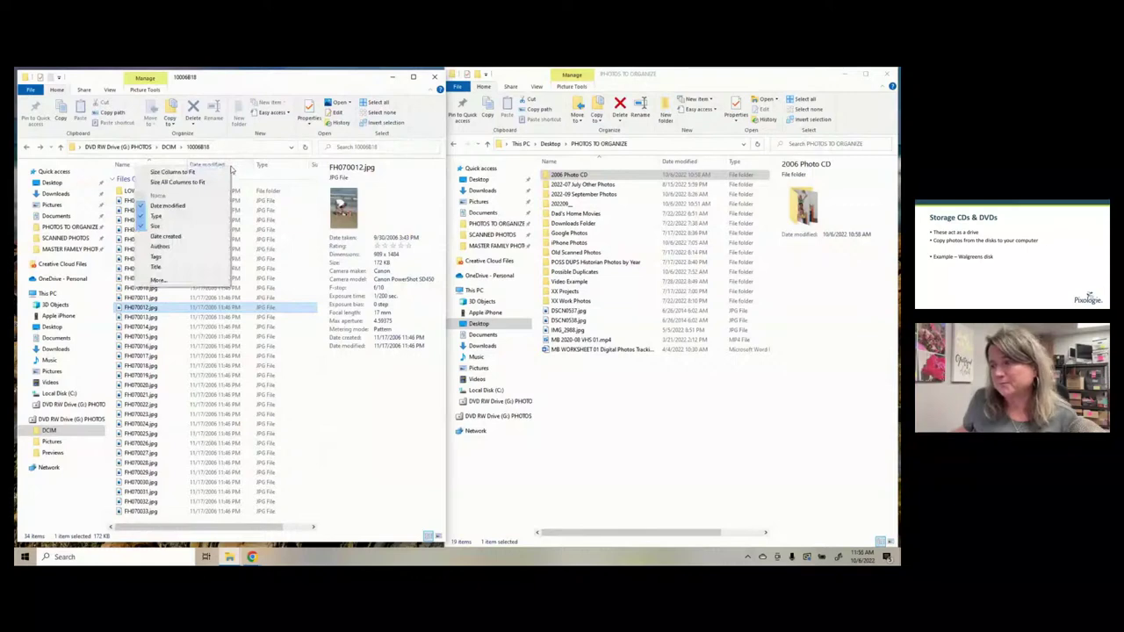
left_click(145, 207)
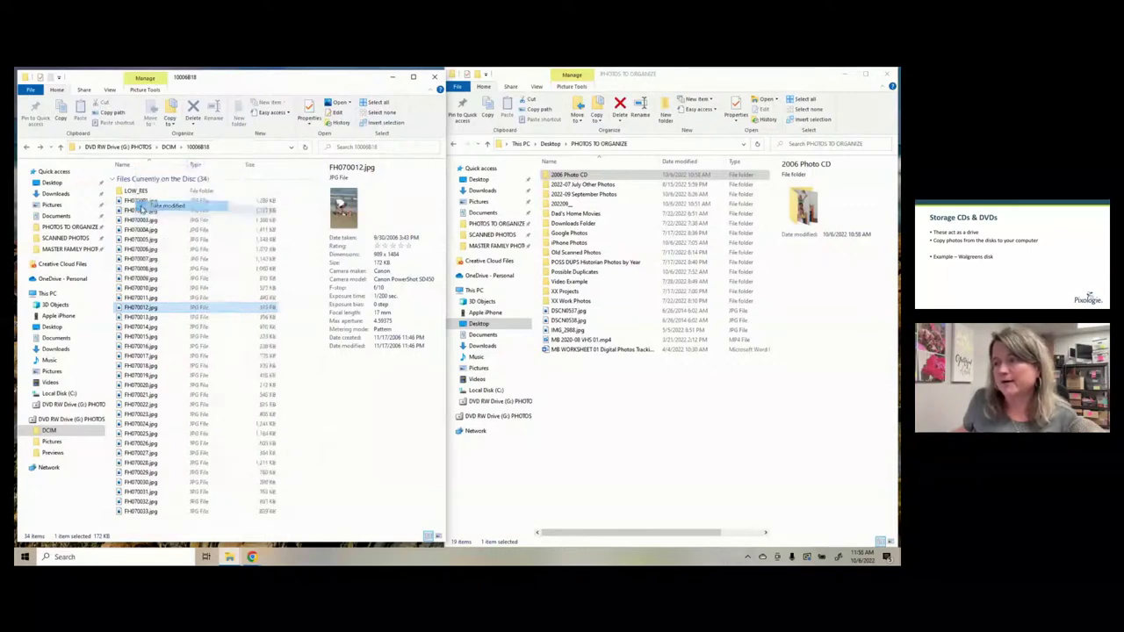
right_click(201, 168)
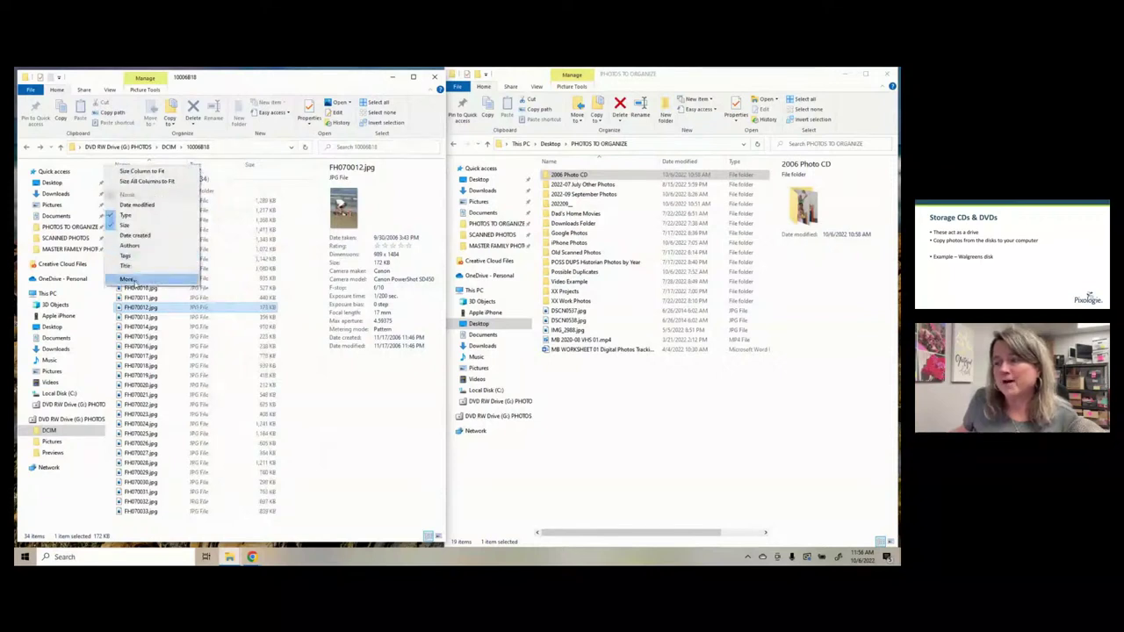
left_click(128, 279)
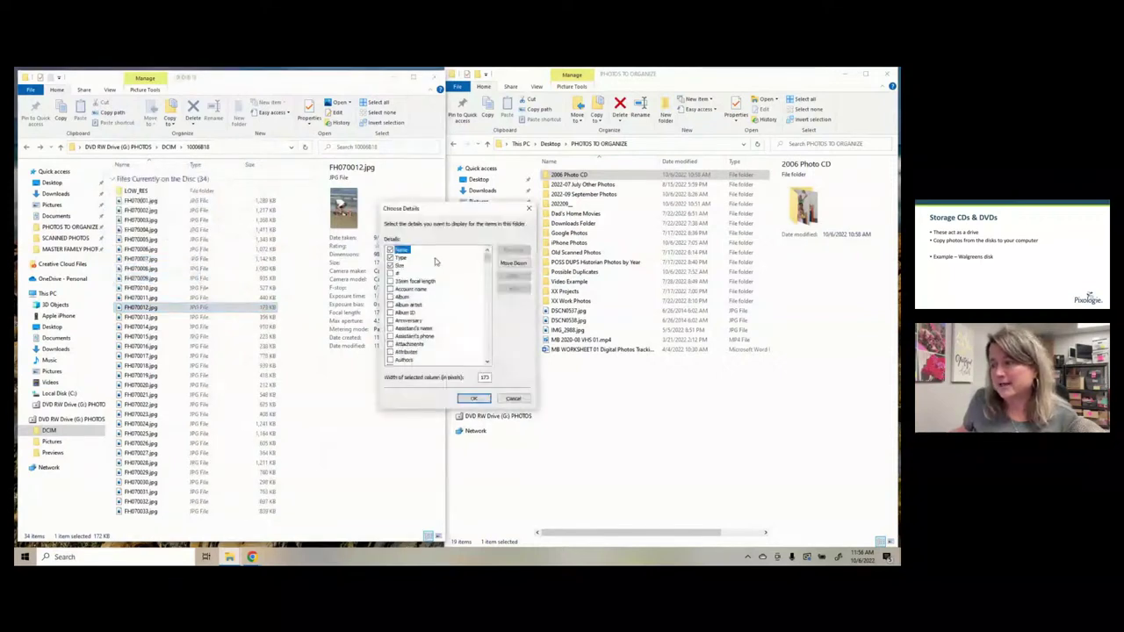
left_click_drag(488, 263, 486, 280)
left_click_drag(486, 279, 484, 283)
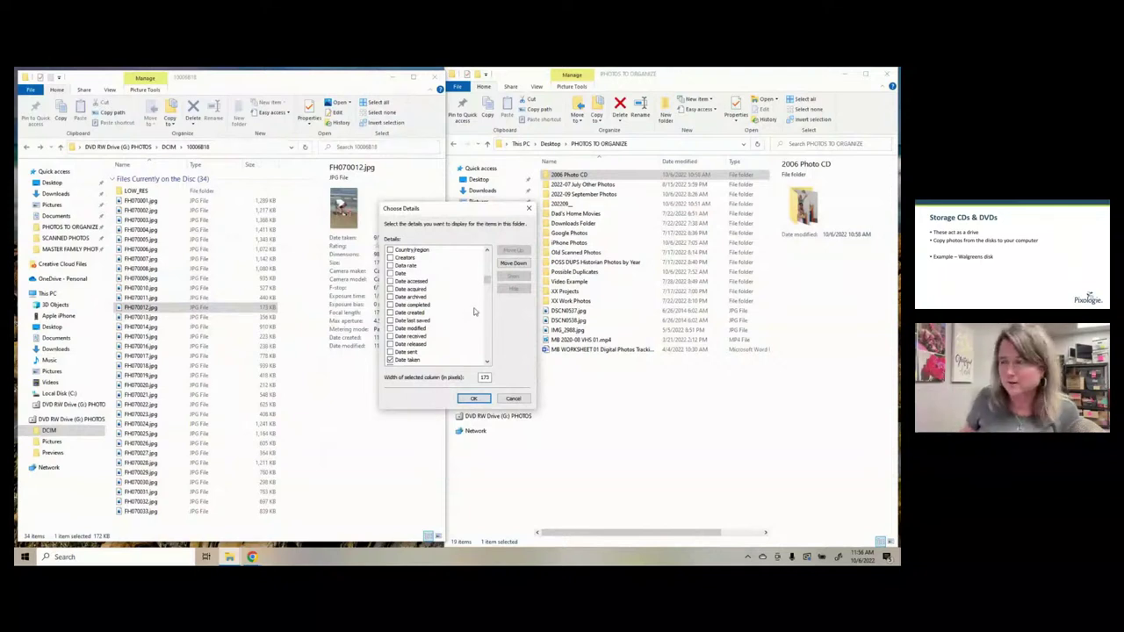
left_click(390, 360)
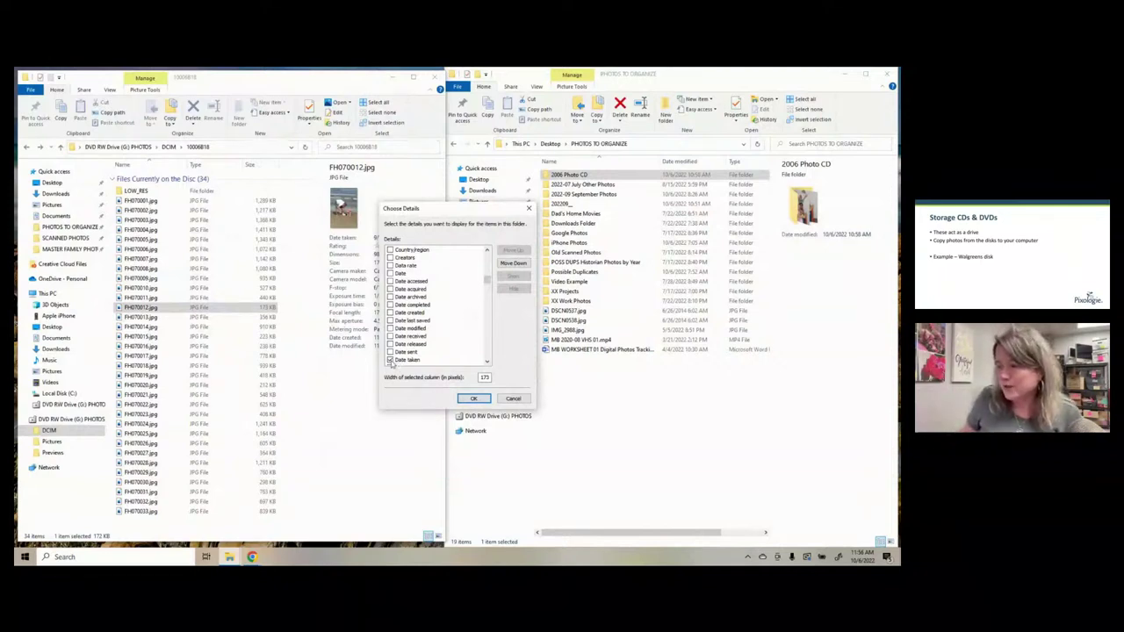
left_click(473, 400)
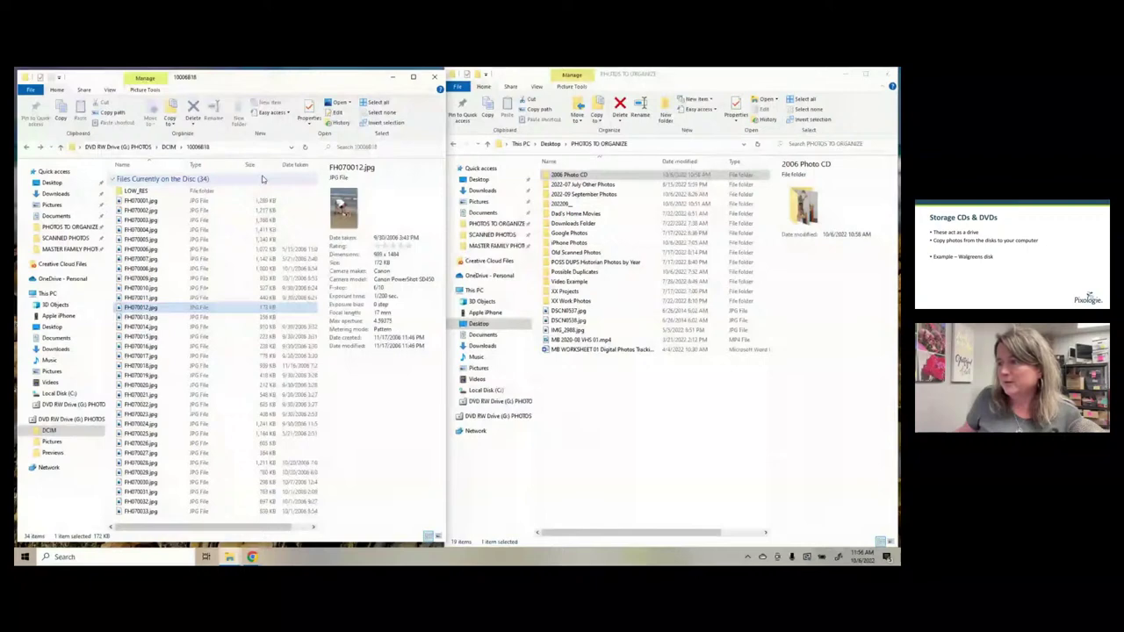
double_click(244, 163)
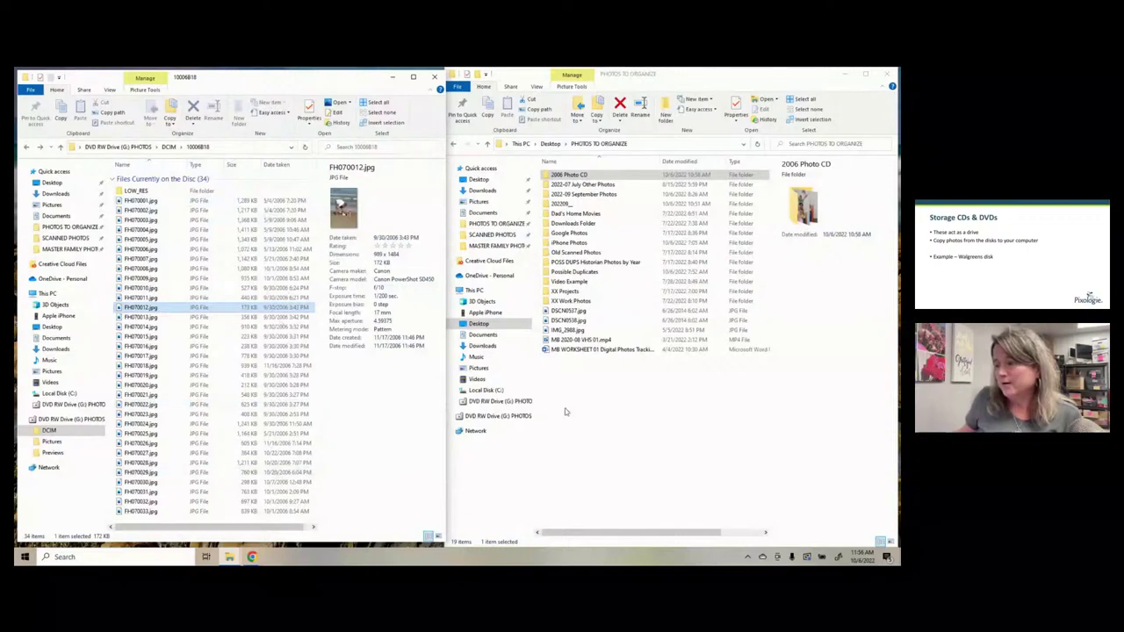
- Copy photos FH070001.jpg through FH070033.jpg, without the LOW_RES folder, from the disc into the 2006 Photo CD folder in PHOTOS TO ORGANIZE
left_click(622, 454)
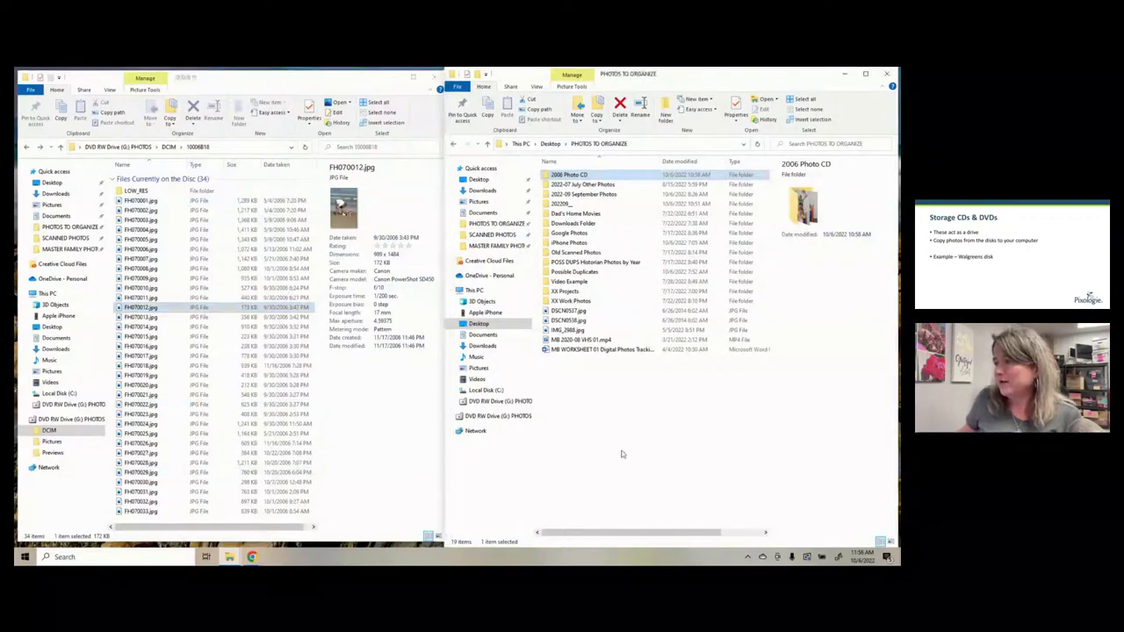
left_click(622, 454)
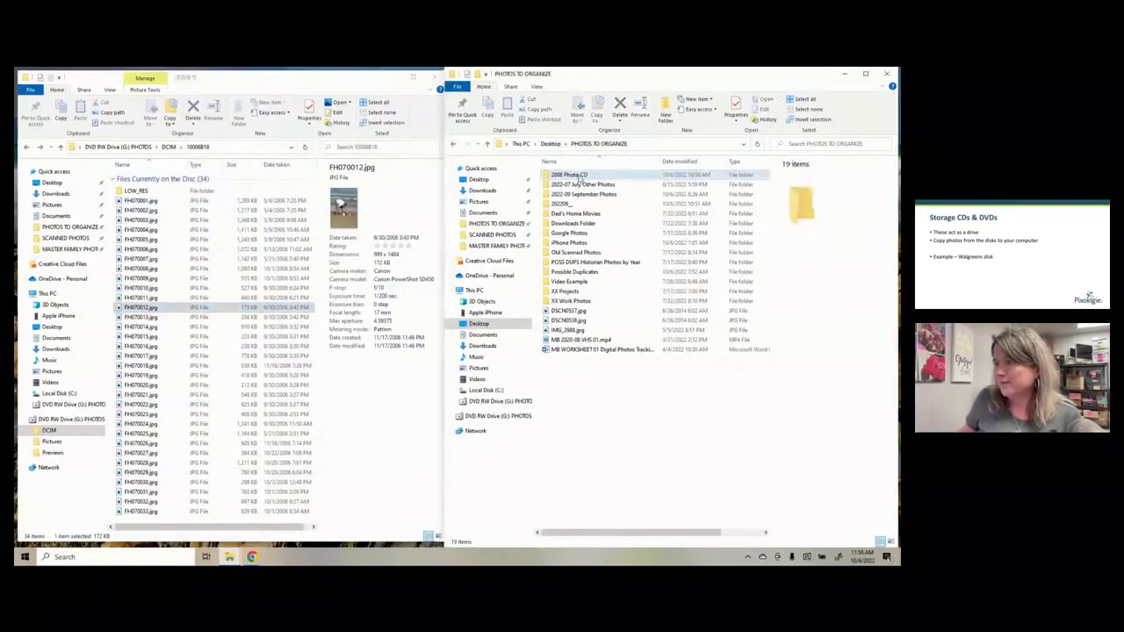
left_click(578, 177)
left_click_drag(579, 179, 571, 182)
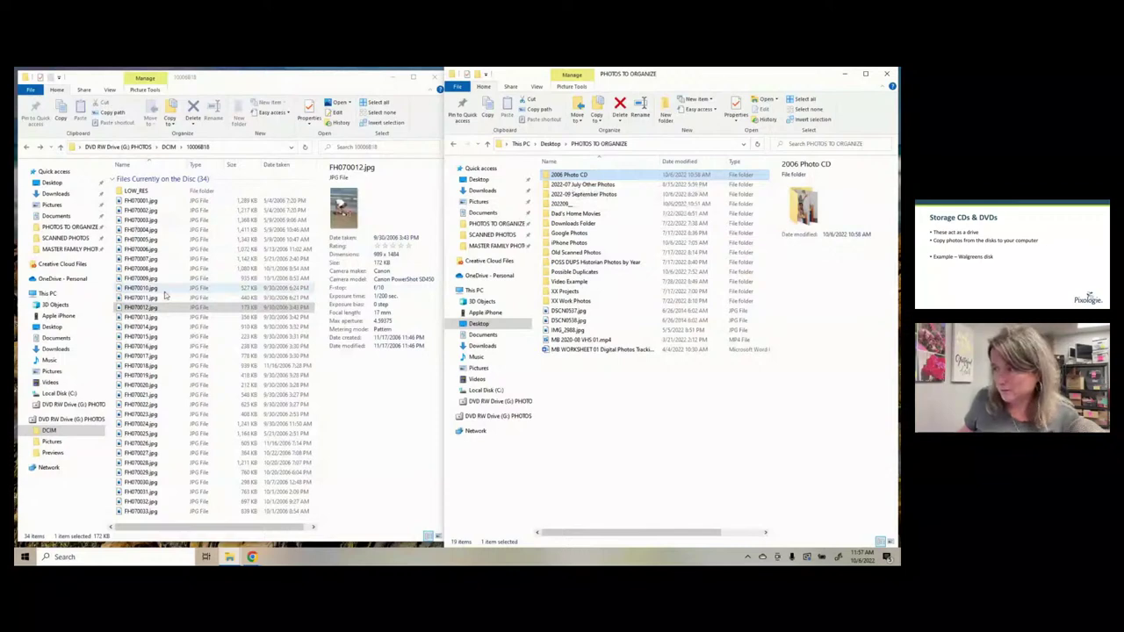
left_click(173, 204)
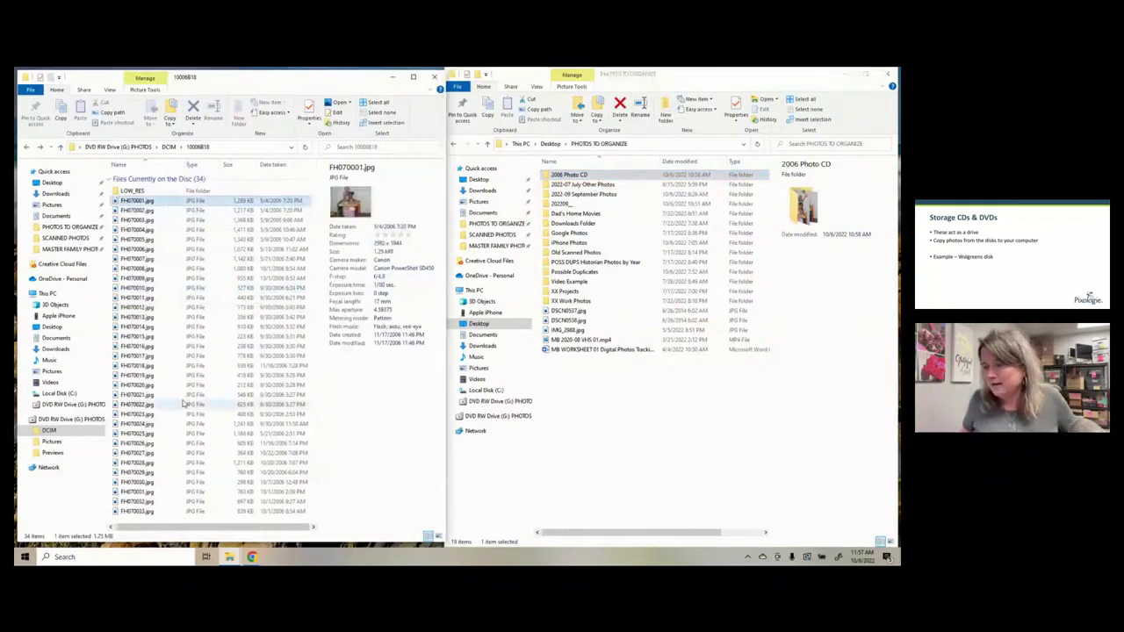
left_click(154, 514, "shift")
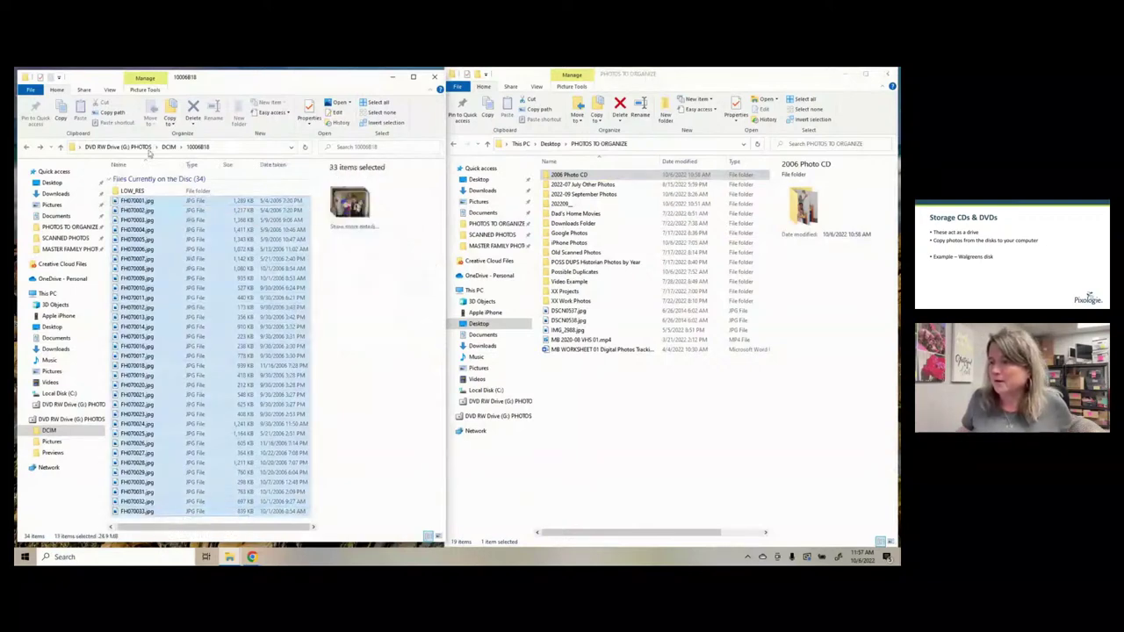
left_click(163, 204)
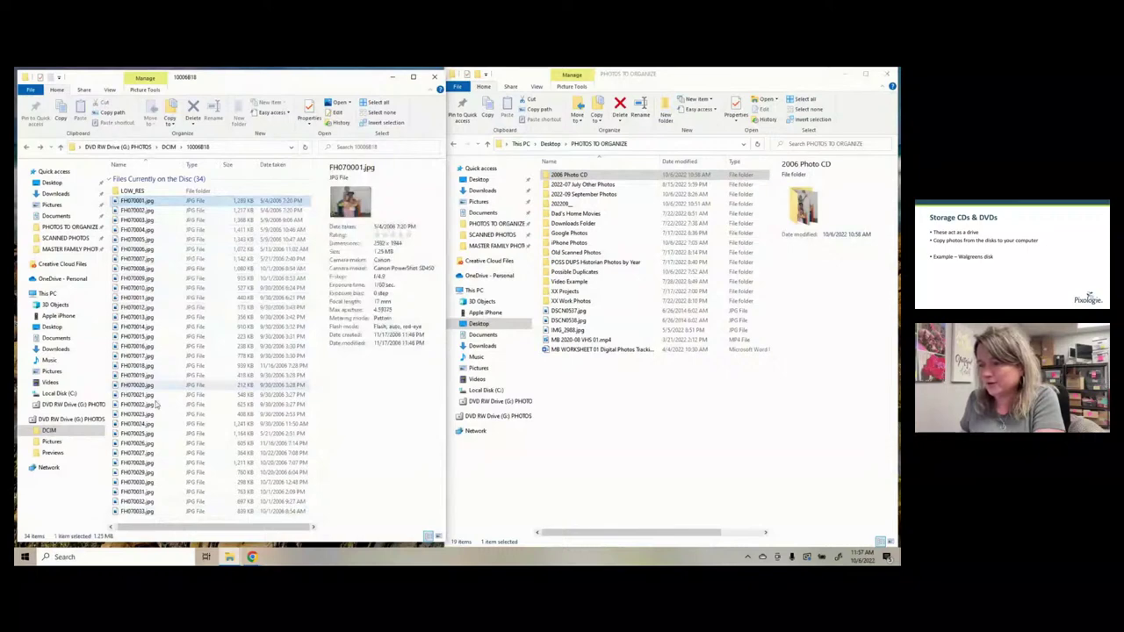
left_click(168, 513, "shift")
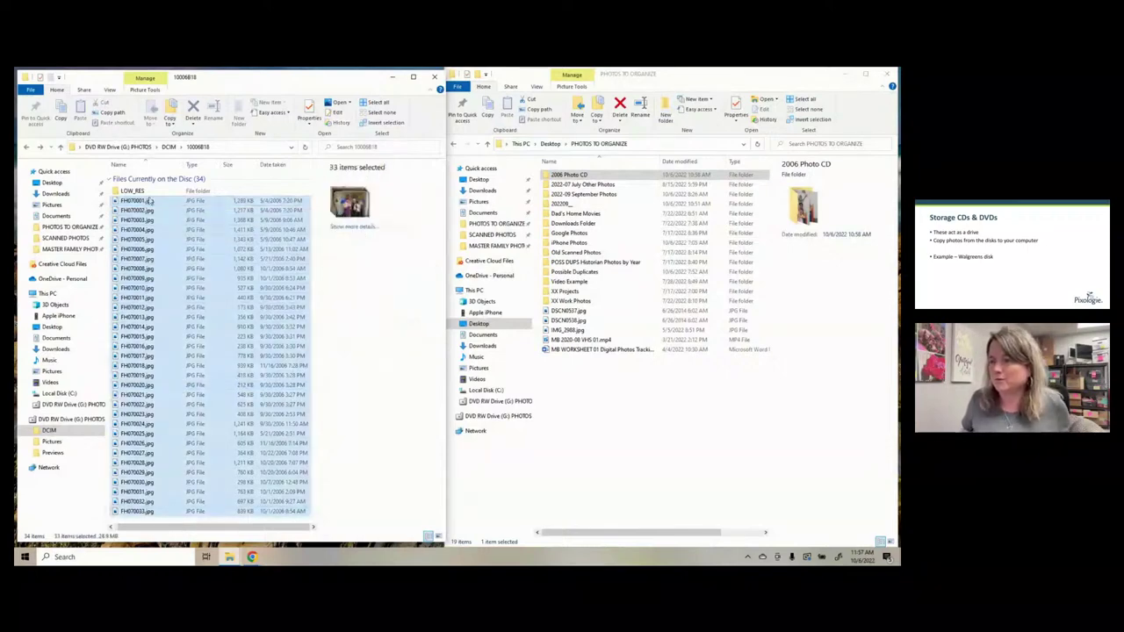
left_click_drag(150, 201, 598, 174)
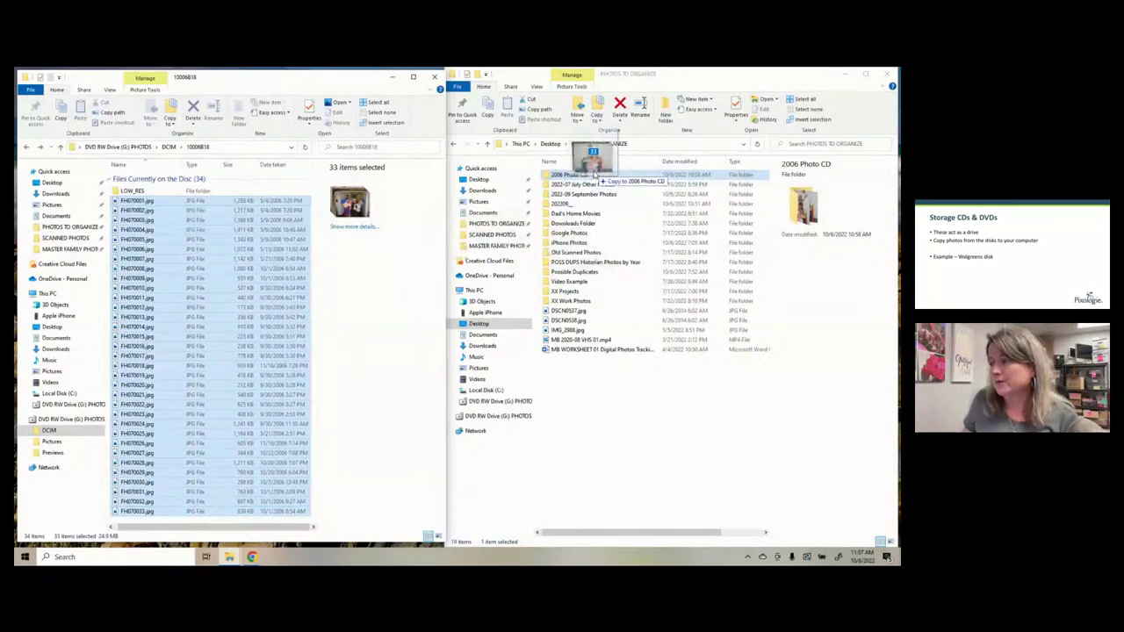
left_click_drag(593, 175, 593, 178)
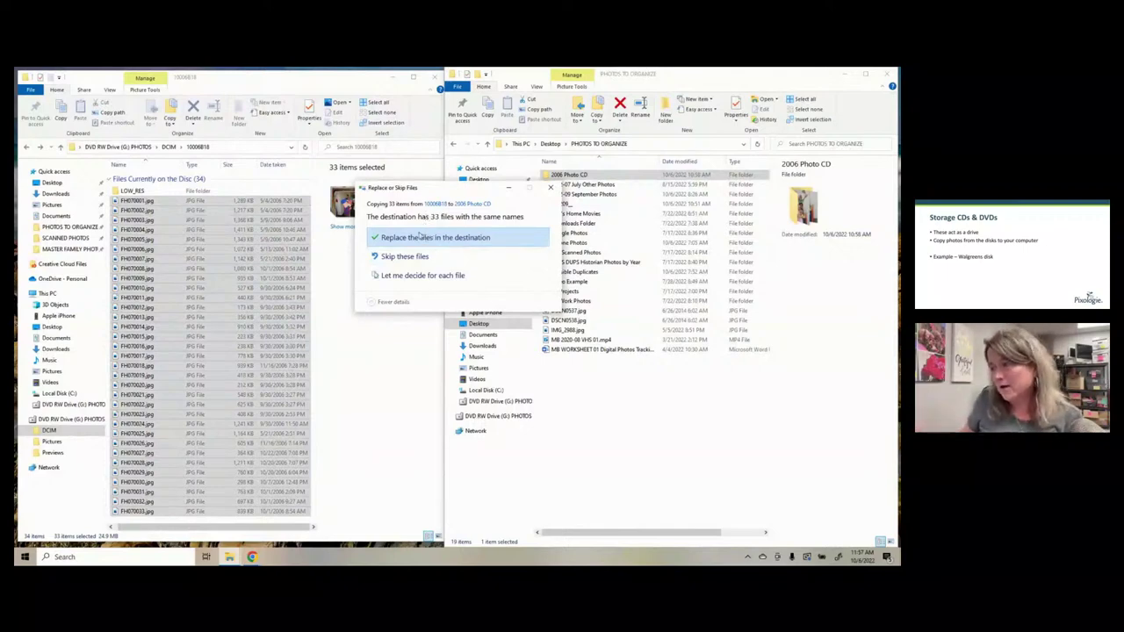
- Resolve the copy conflicts file by file, skipping the 33 files that have the same date and size
left_click(406, 278)
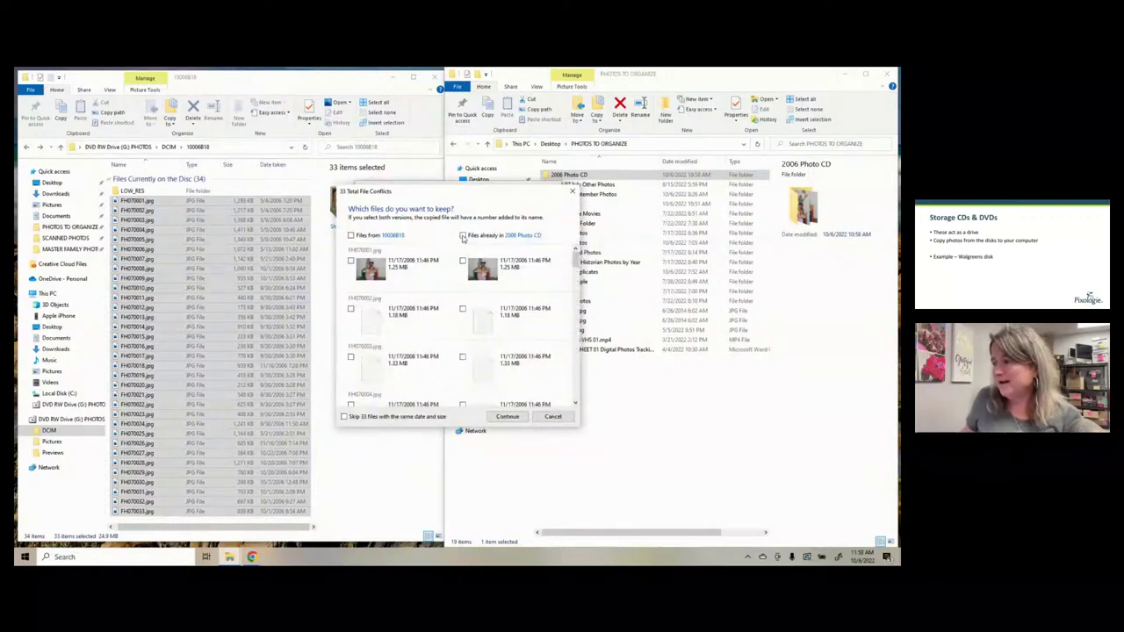
left_click(345, 417)
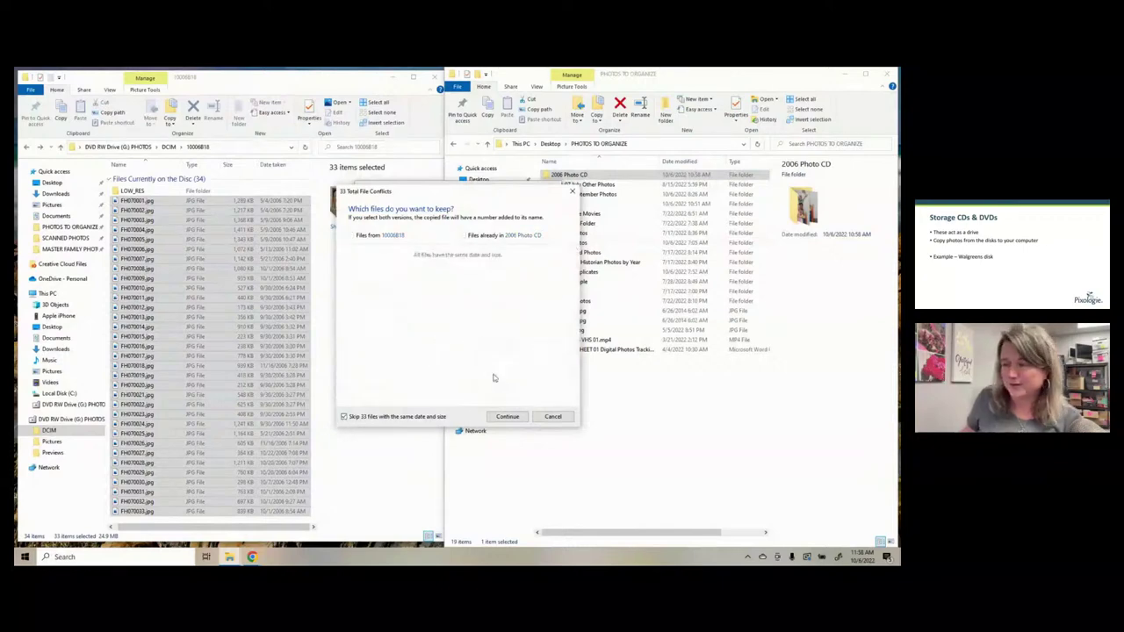
left_click(510, 418)
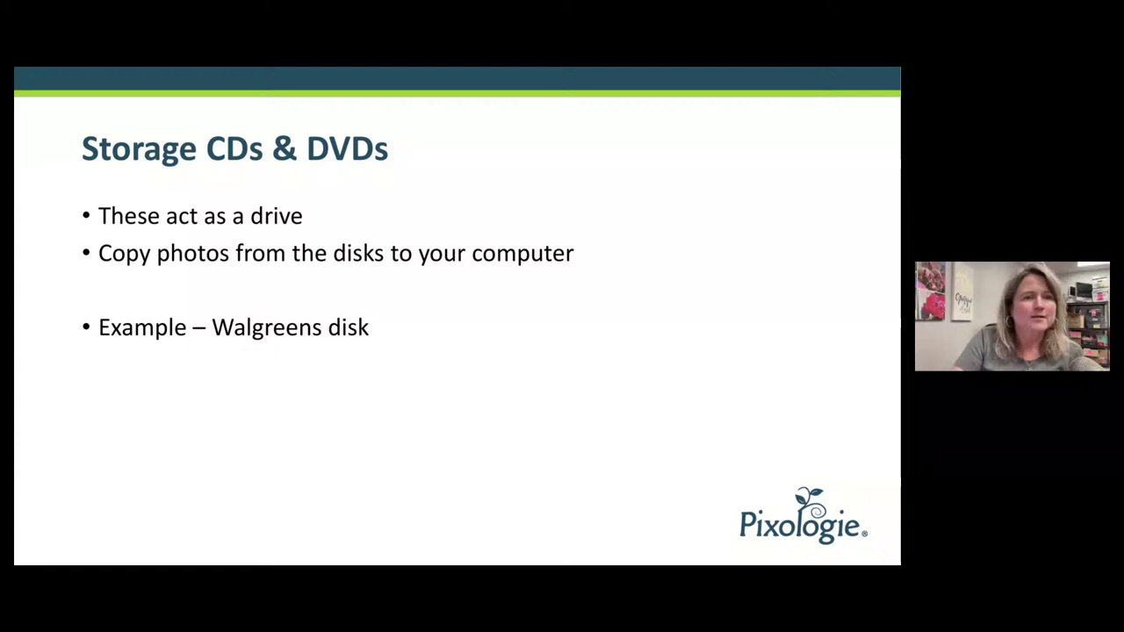
key("Right")
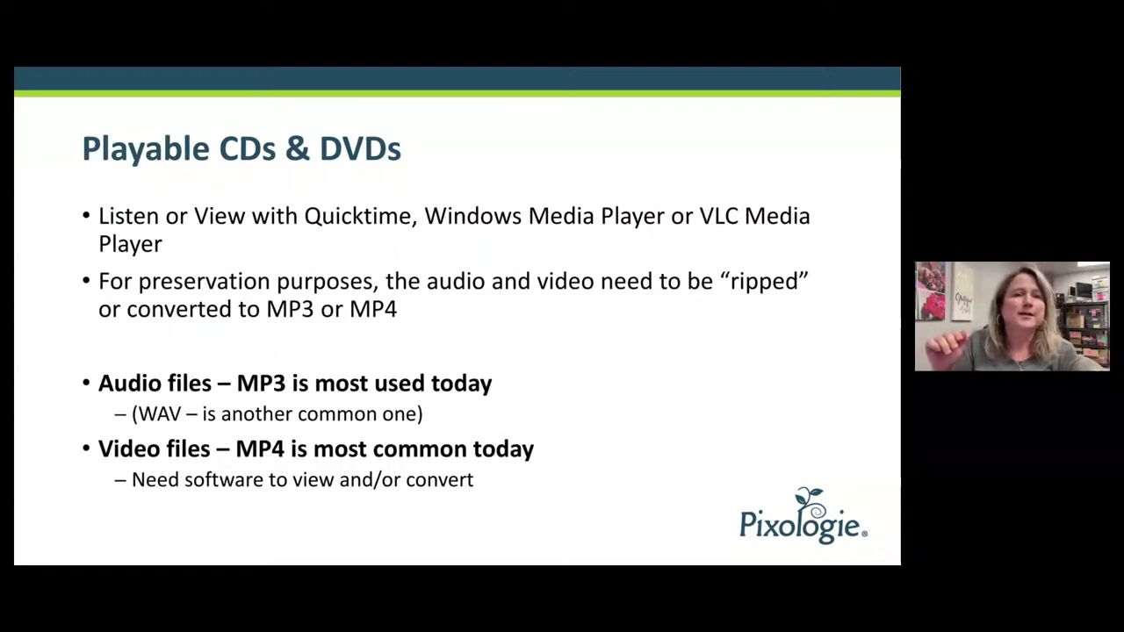